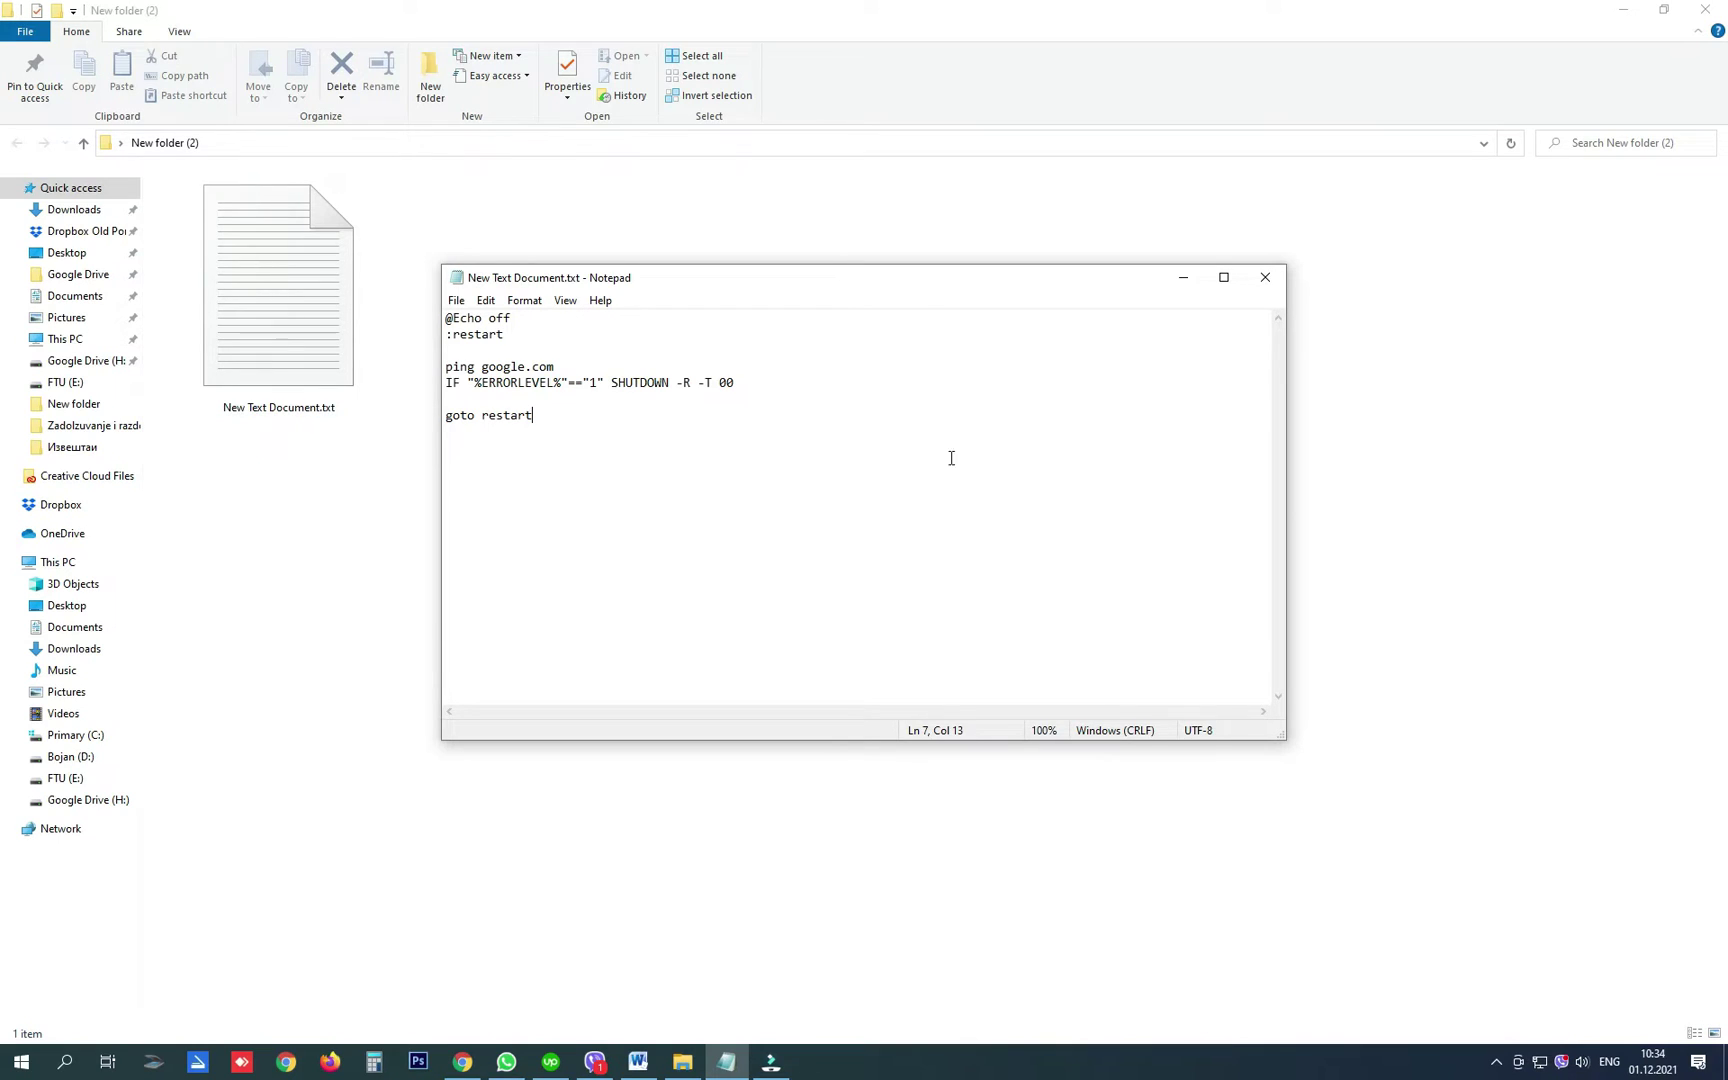
# Highlight the ping google.com, IF ERRORLEVEL check and goto restart lines to explain the script.
pyautogui.moveTo(511, 366); pyautogui.dragTo(647, 364)
pyautogui.click(677, 397)
pyautogui.moveTo(497, 382); pyautogui.dragTo(595, 383)
pyautogui.click(632, 435)
pyautogui.moveTo(559, 422); pyautogui.dragTo(458, 412)
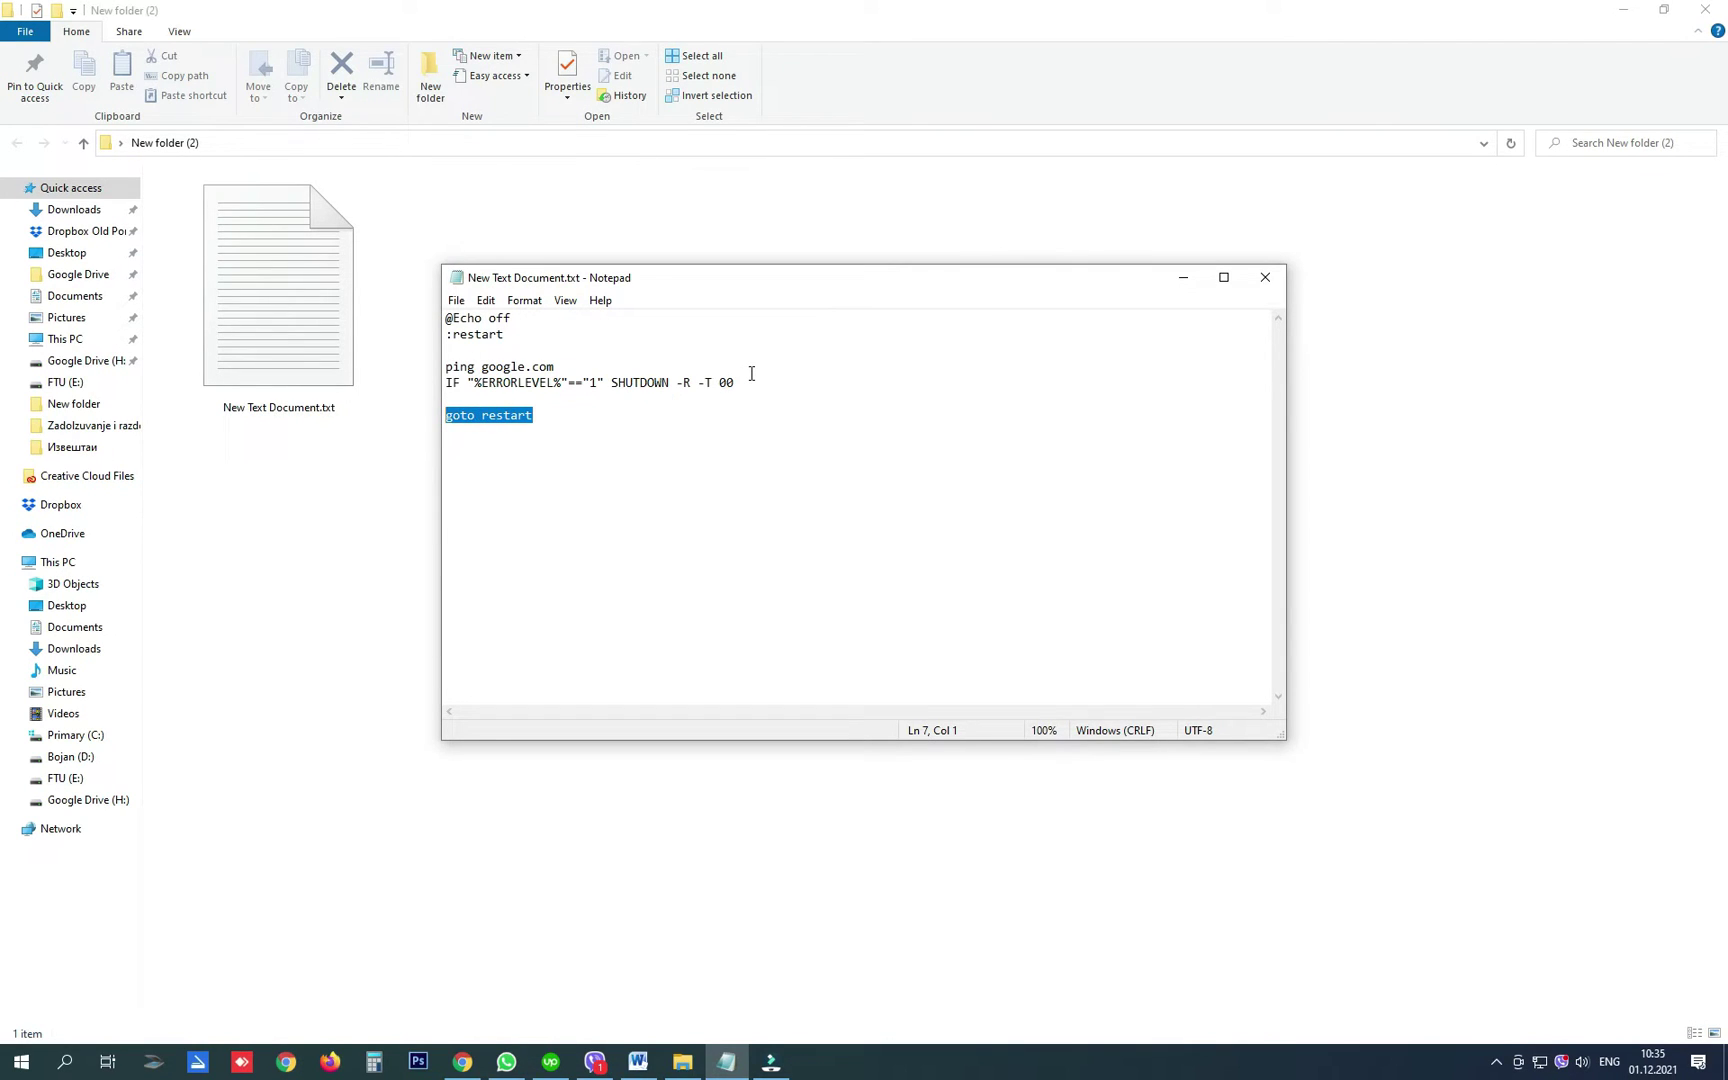
# Close Notepad and rename New Text Document.txt to New Text Document.bat, confirming the extension change.
pyautogui.click(1265, 277)
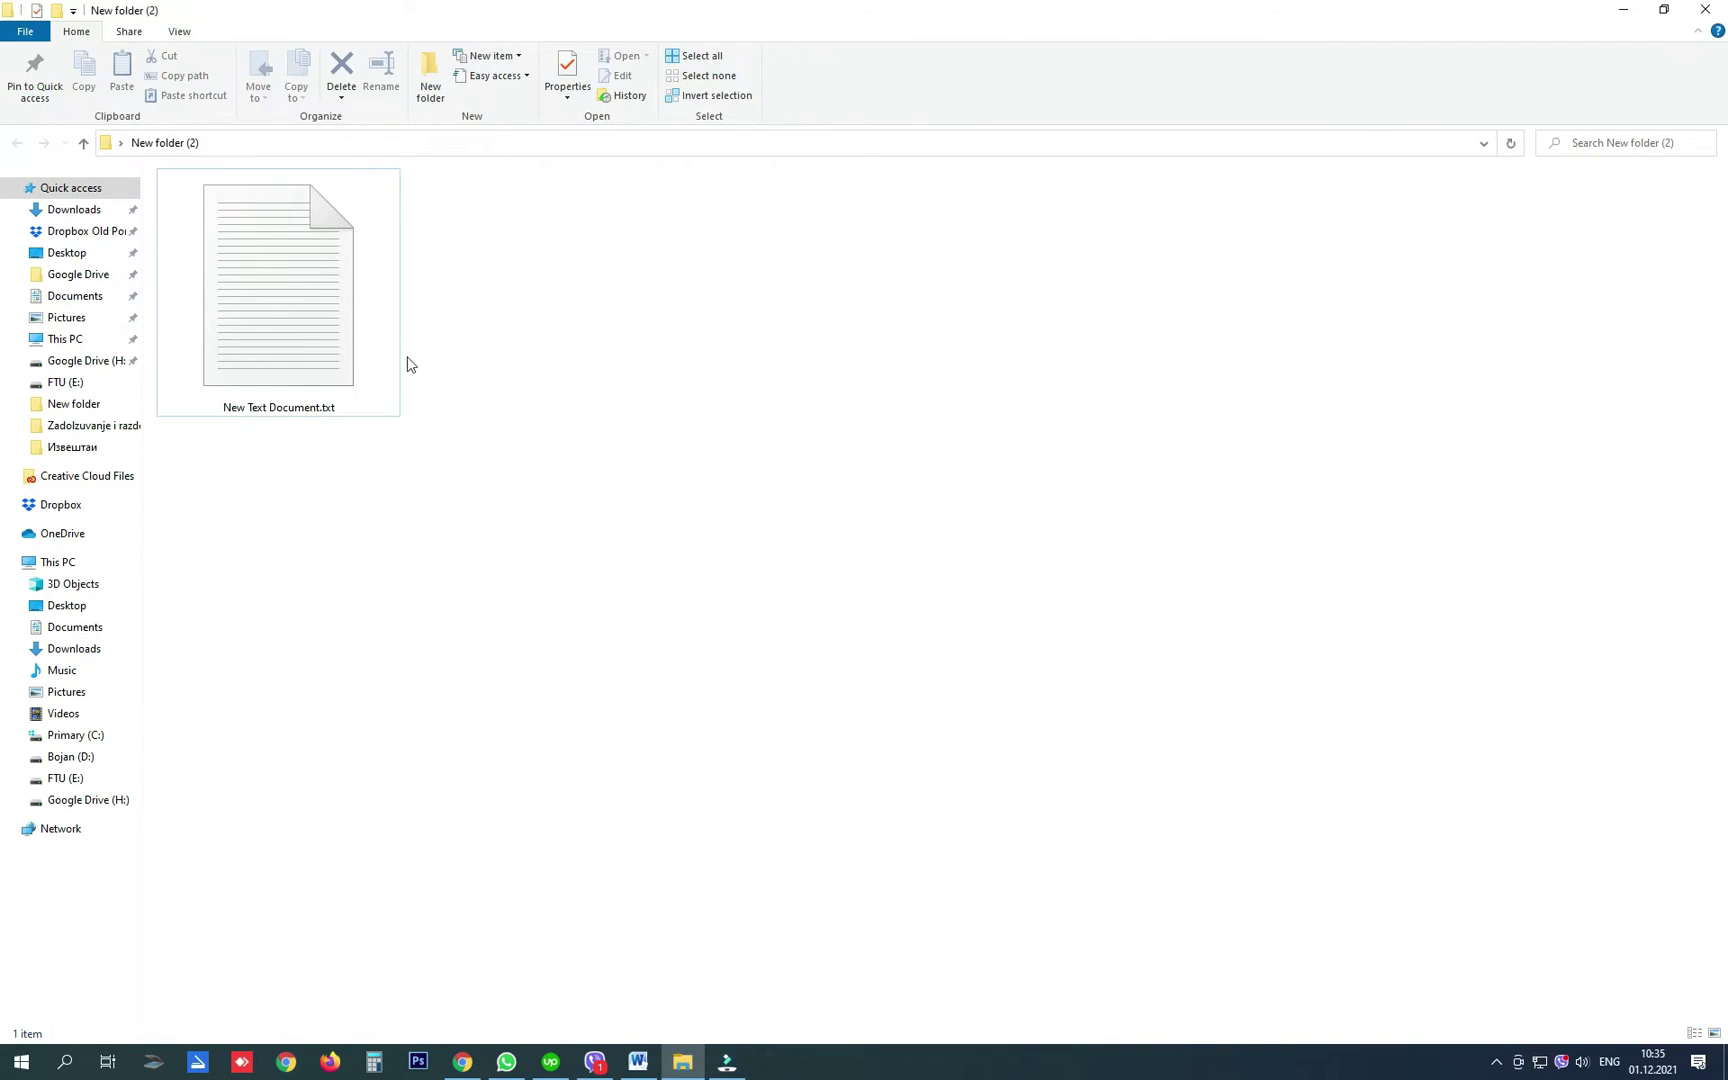
pyautogui.click(349, 338)
pyautogui.click(332, 408)
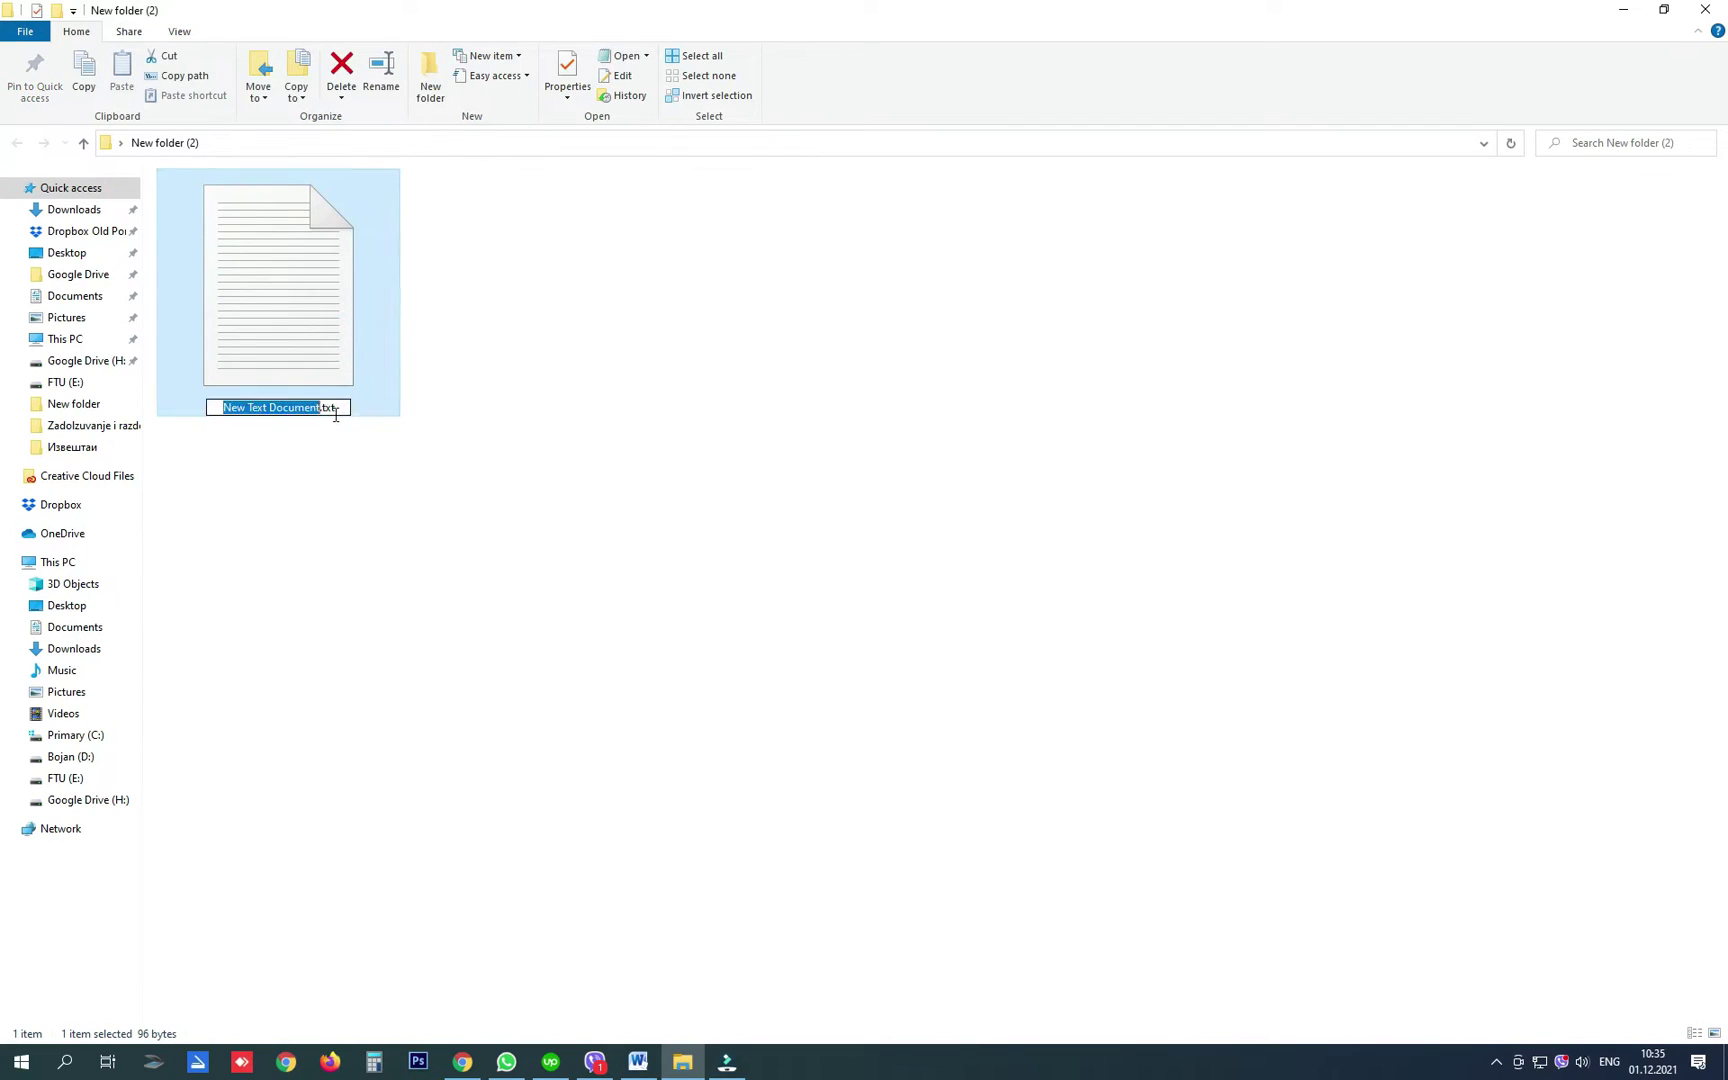
pyautogui.click(338, 410)
pyautogui.press('BackSpace')
pyautogui.press('BackSpace')
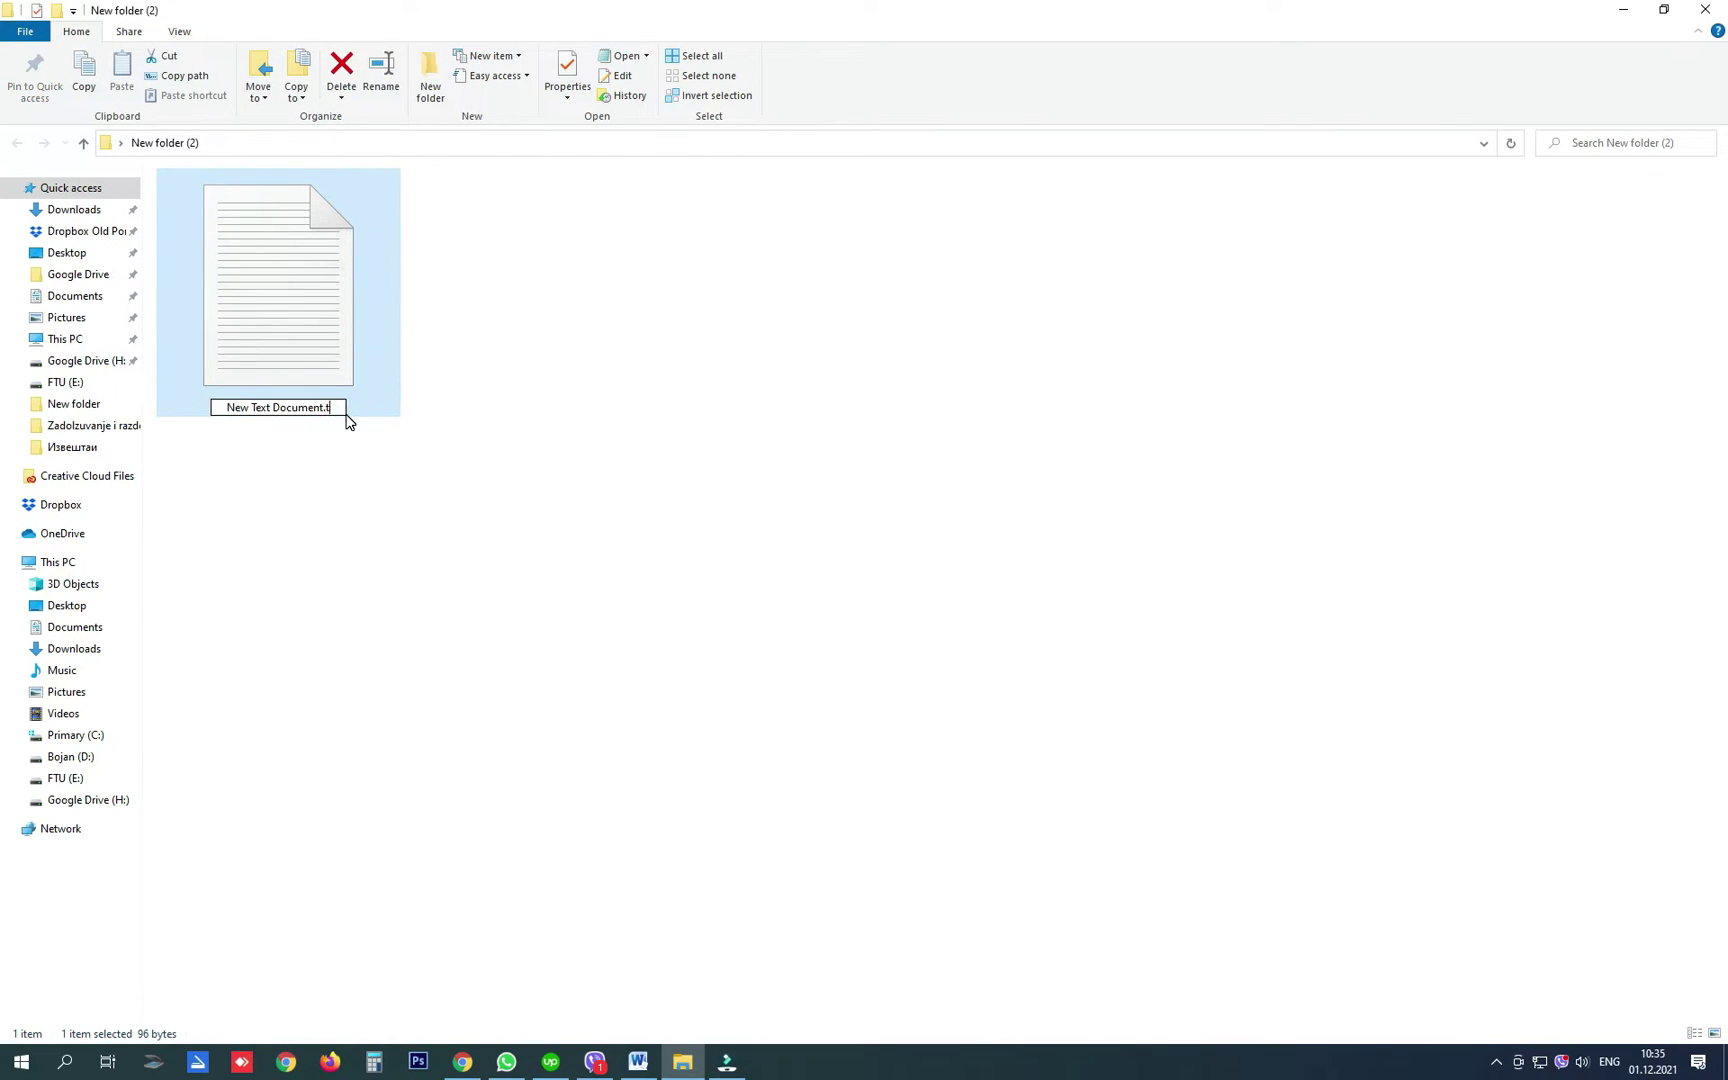
pyautogui.press('BackSpace')
pyautogui.write('bat')
pyautogui.press('Return')
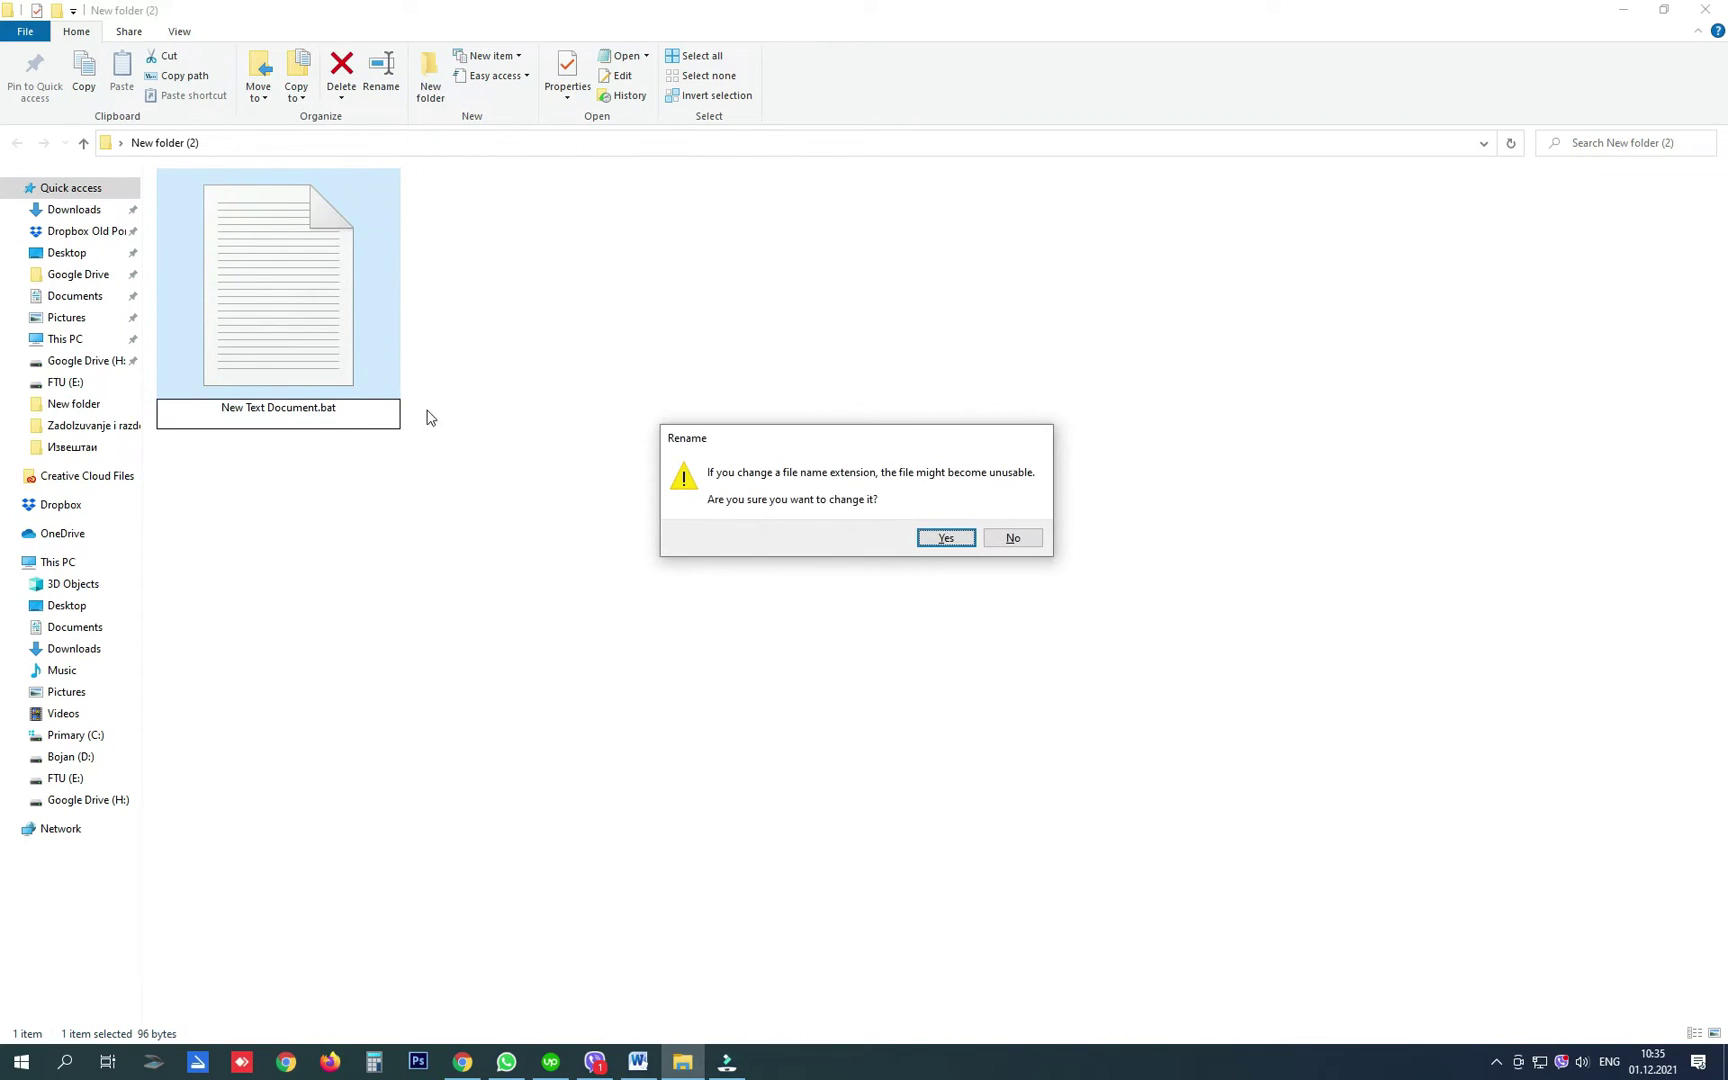
pyautogui.click(940, 540)
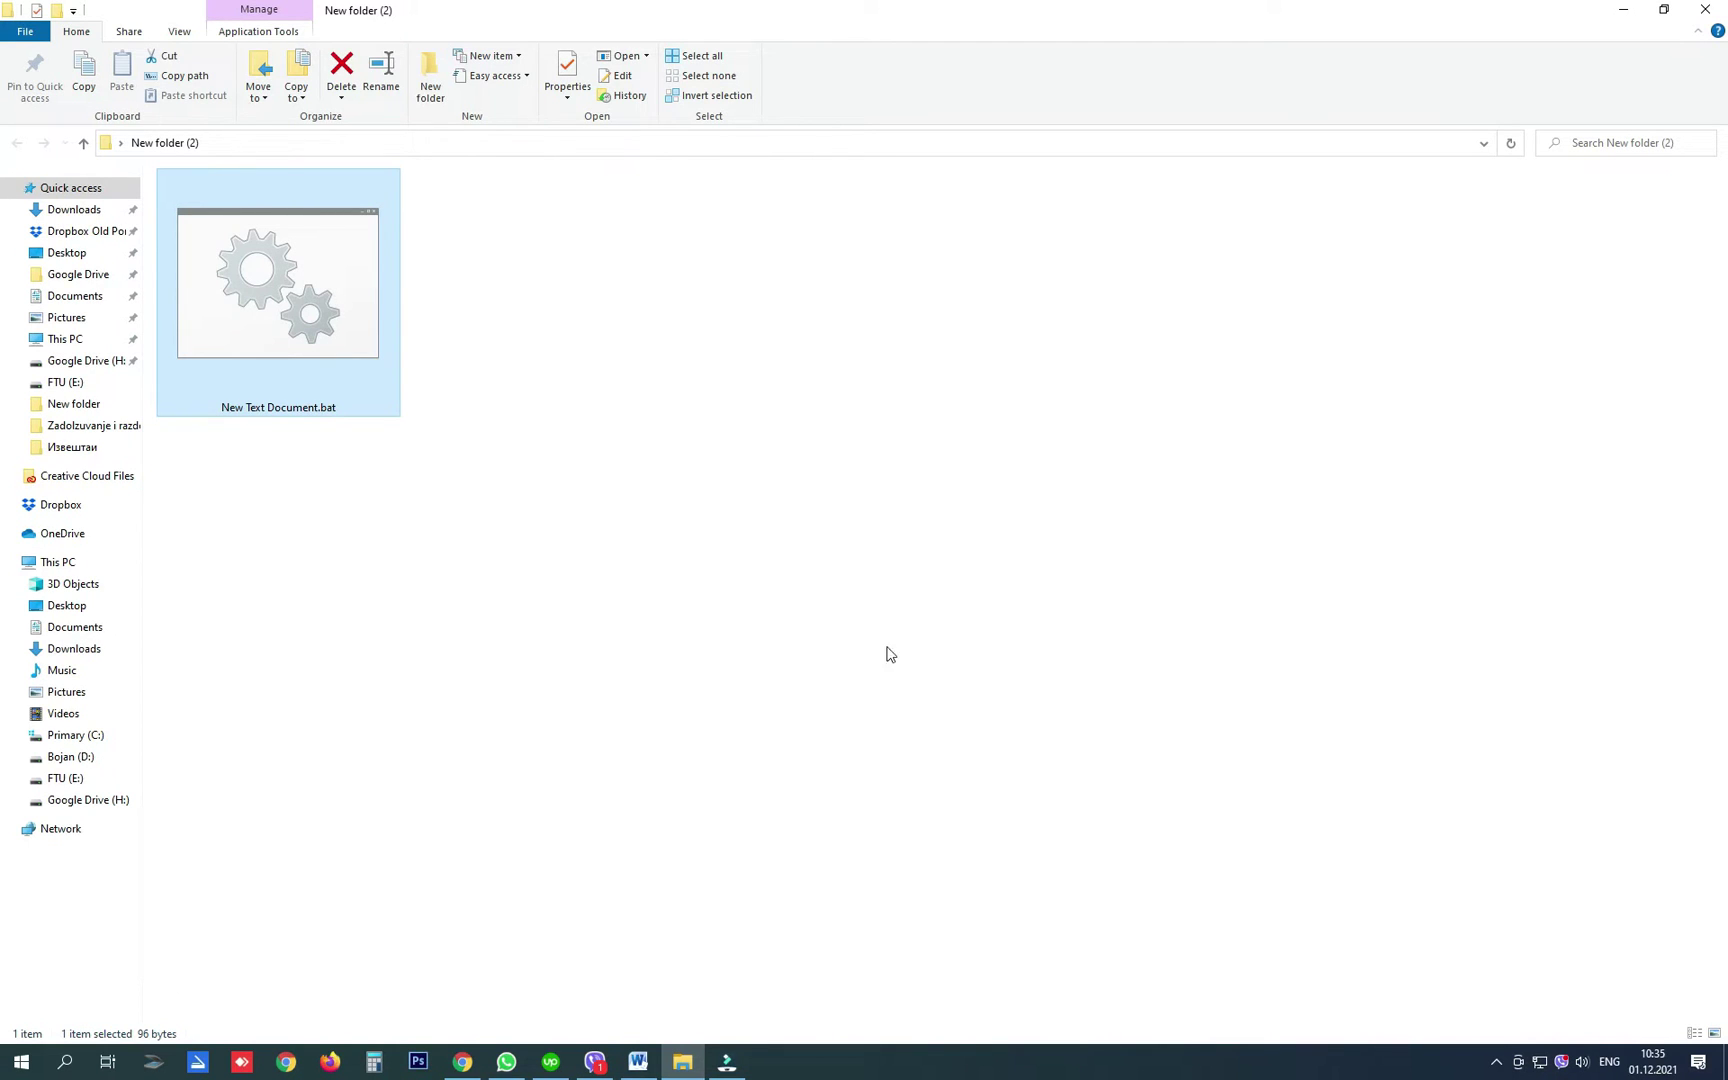
# Search the Start menu for 'task sche' and launch Task Scheduler.
pyautogui.click(21, 1062)
pyautogui.write('task sche')
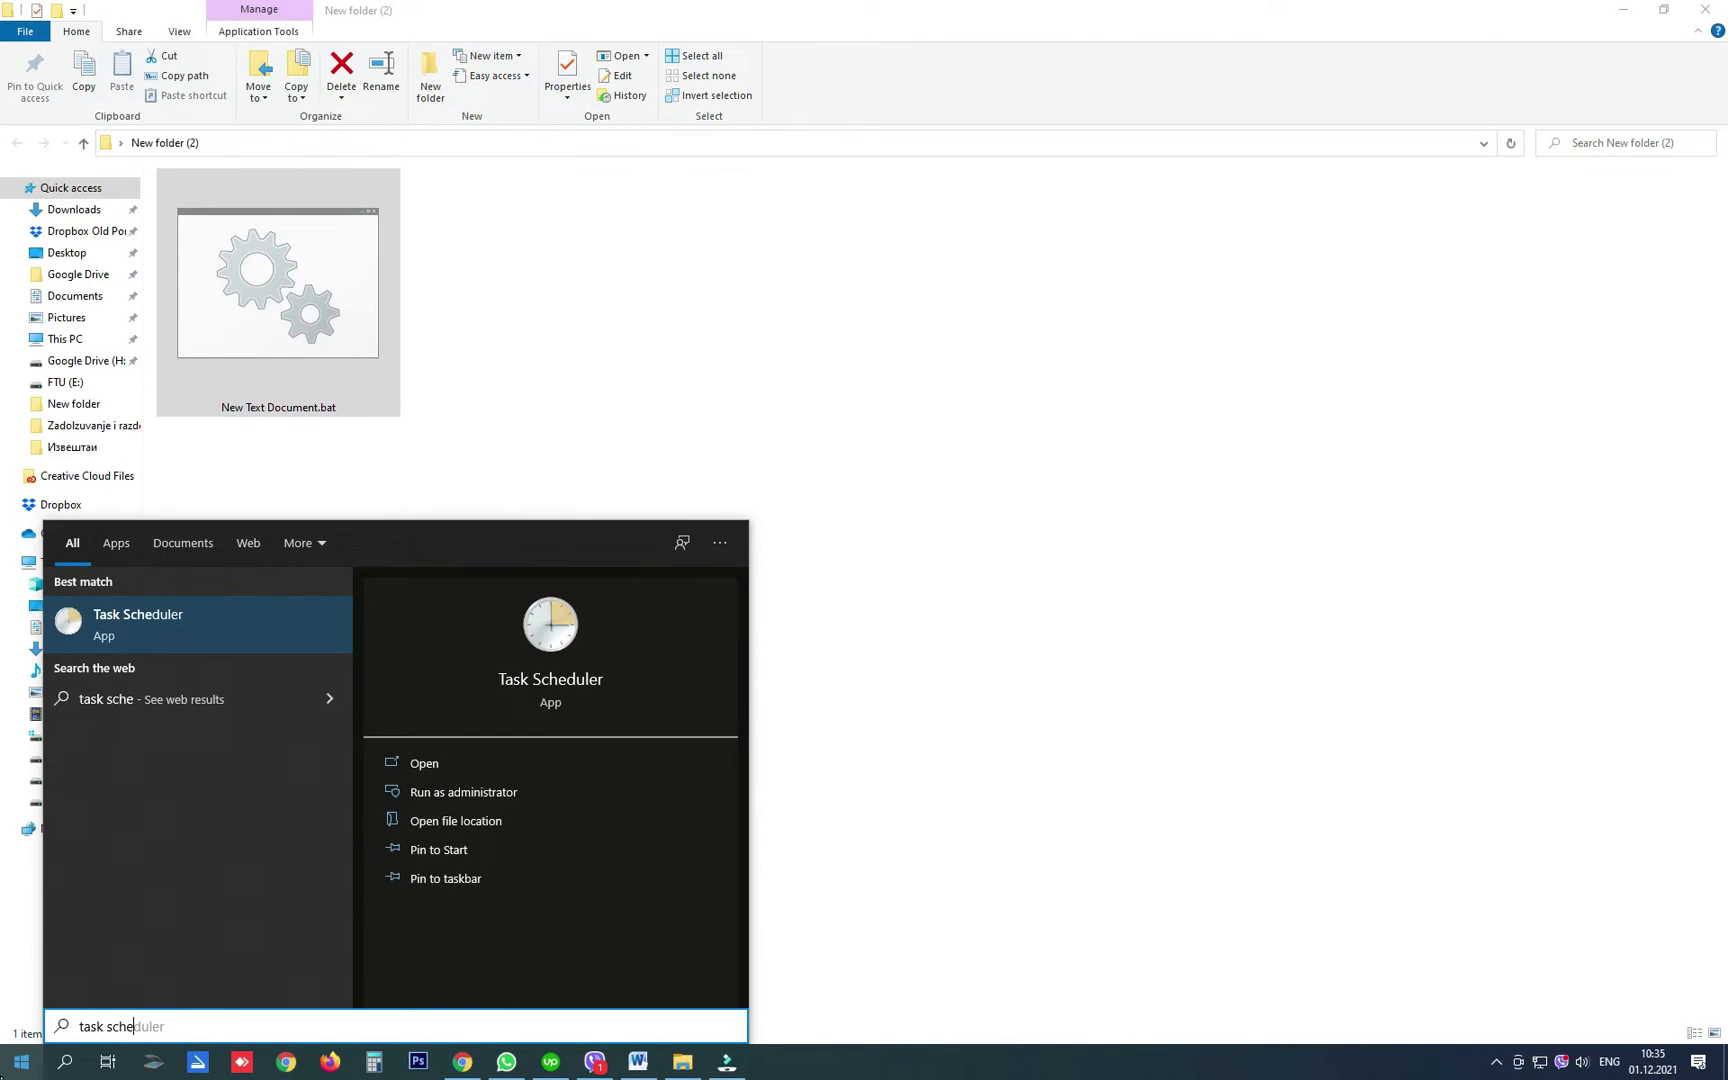
pyautogui.press('Return')
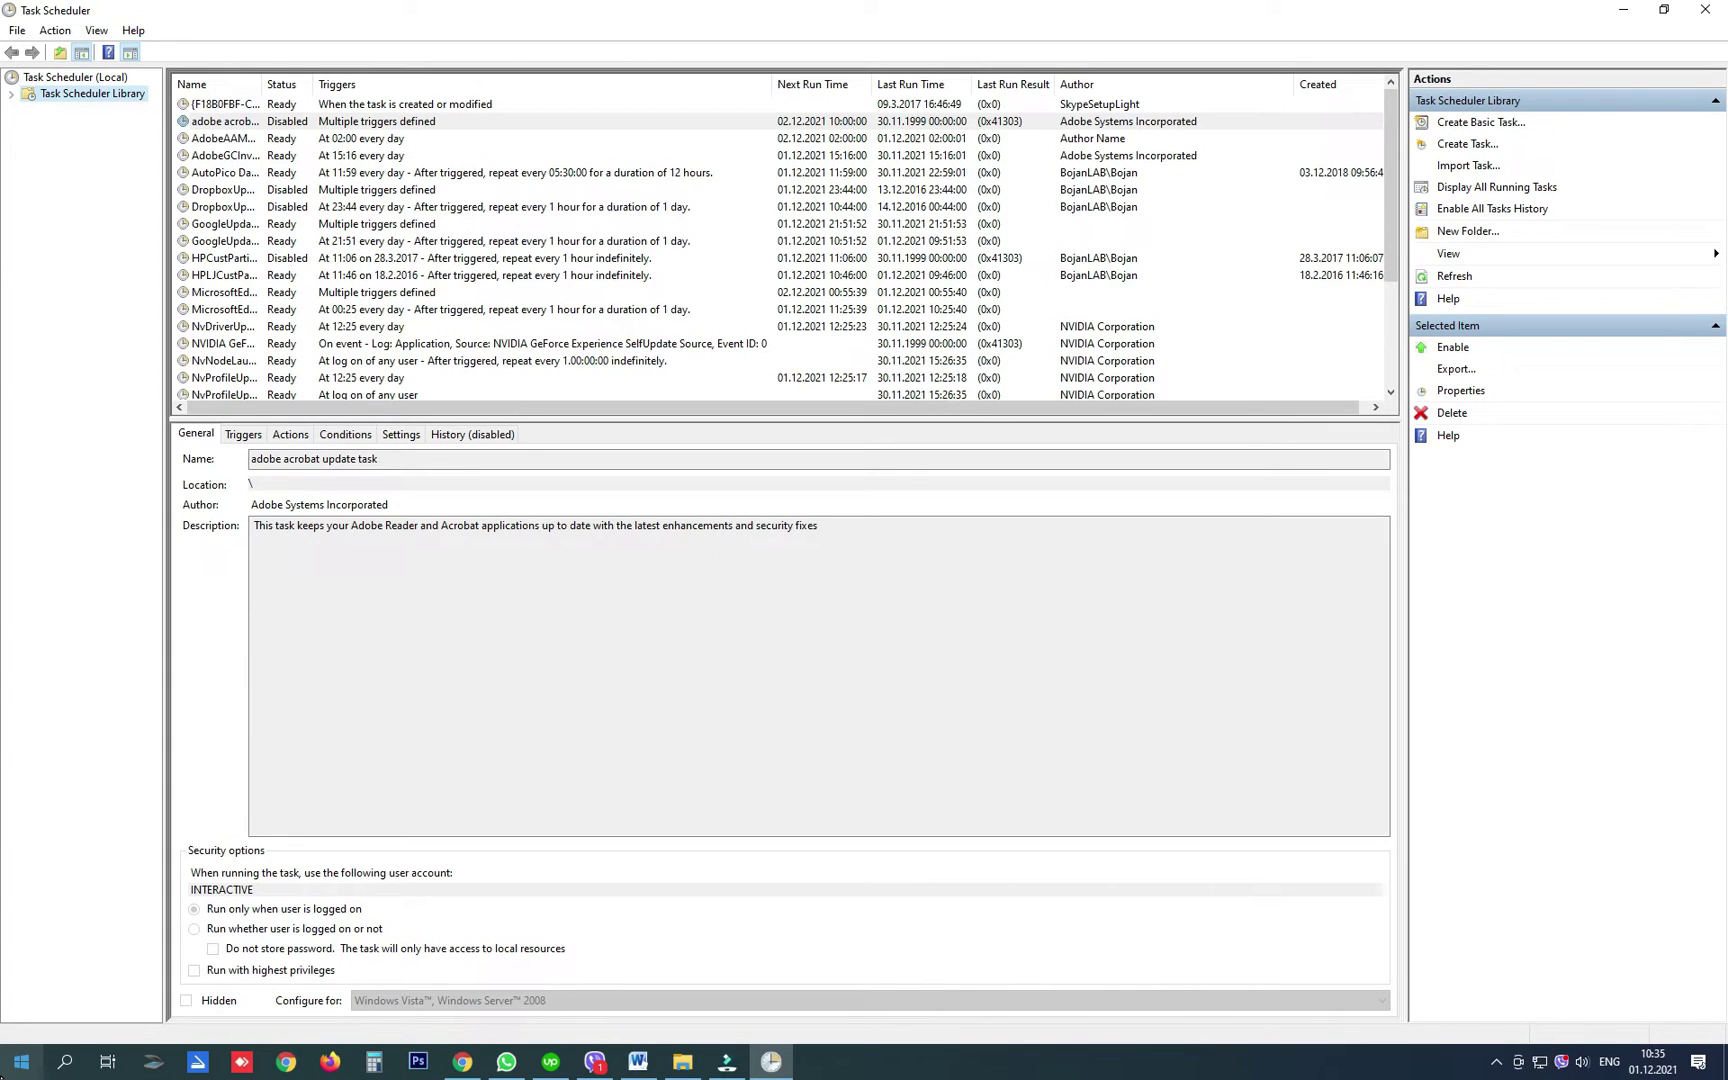
# Create a task named 'Restart computer if no internet' with highest privileges, configured for Windows 10.
pyautogui.click(1449, 146)
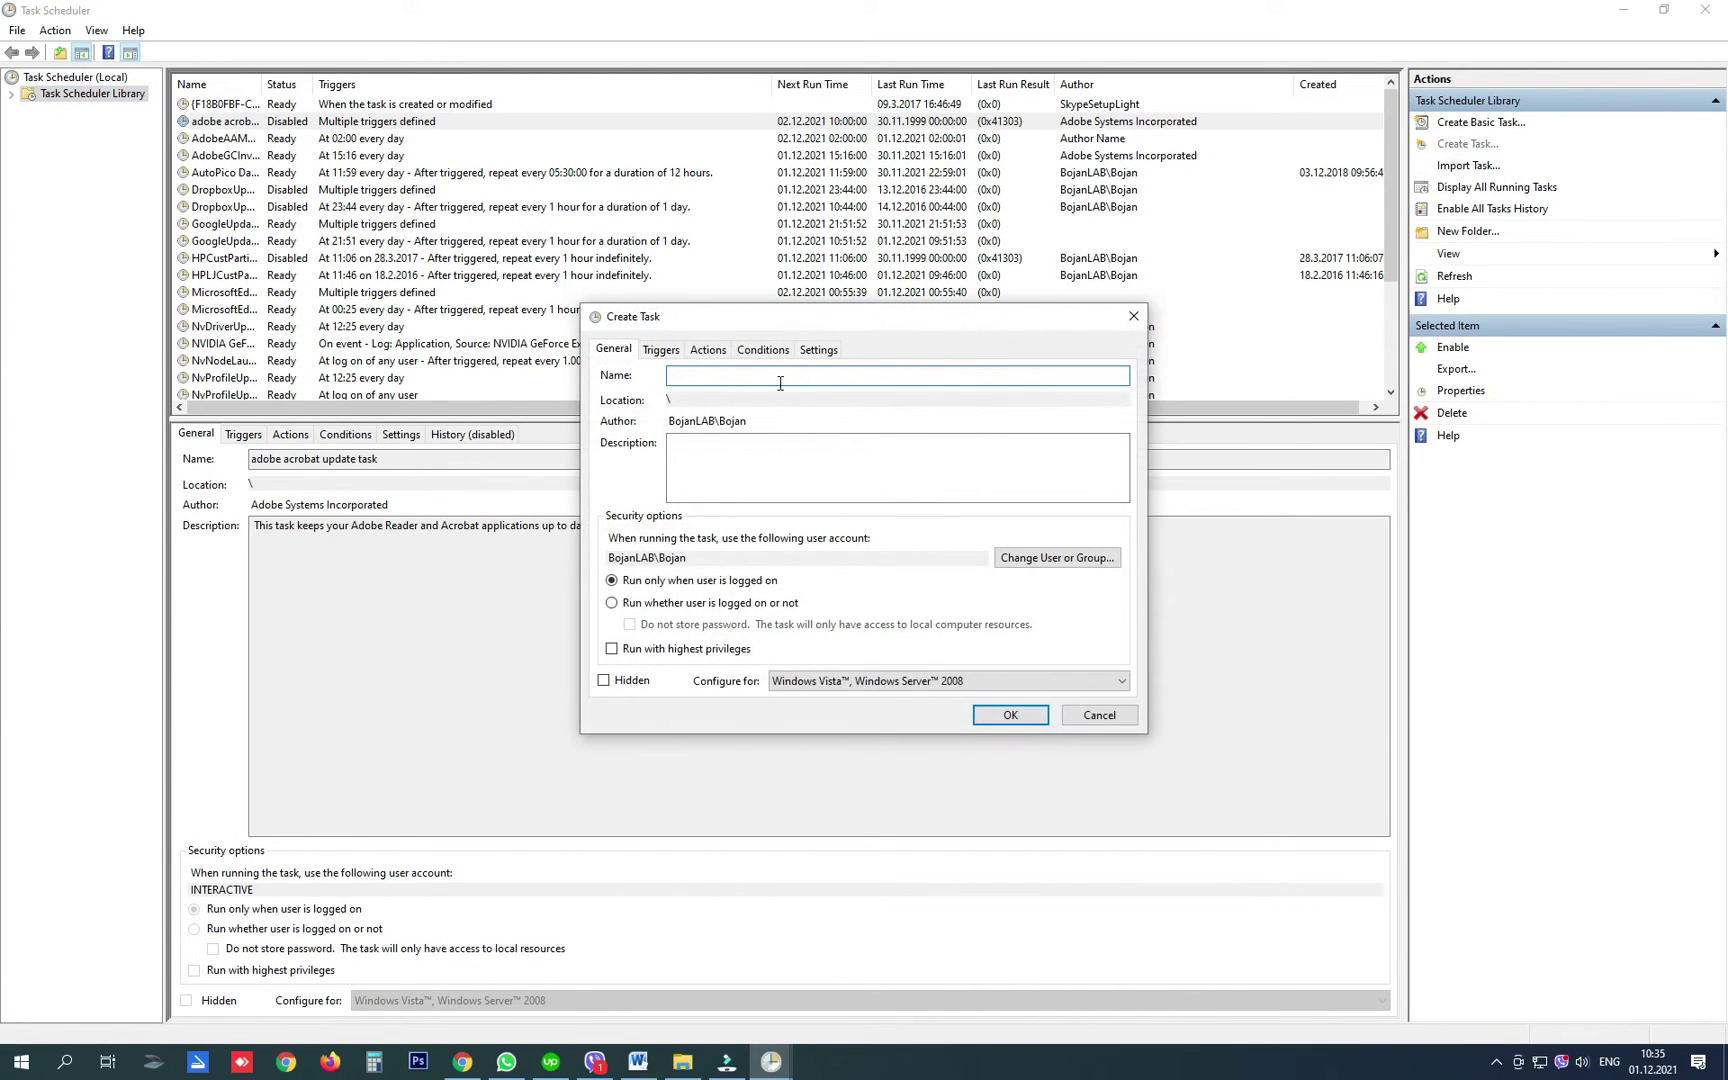
pyautogui.write('Restart computer if no internet')
pyautogui.click(612, 649)
pyautogui.click(797, 680)
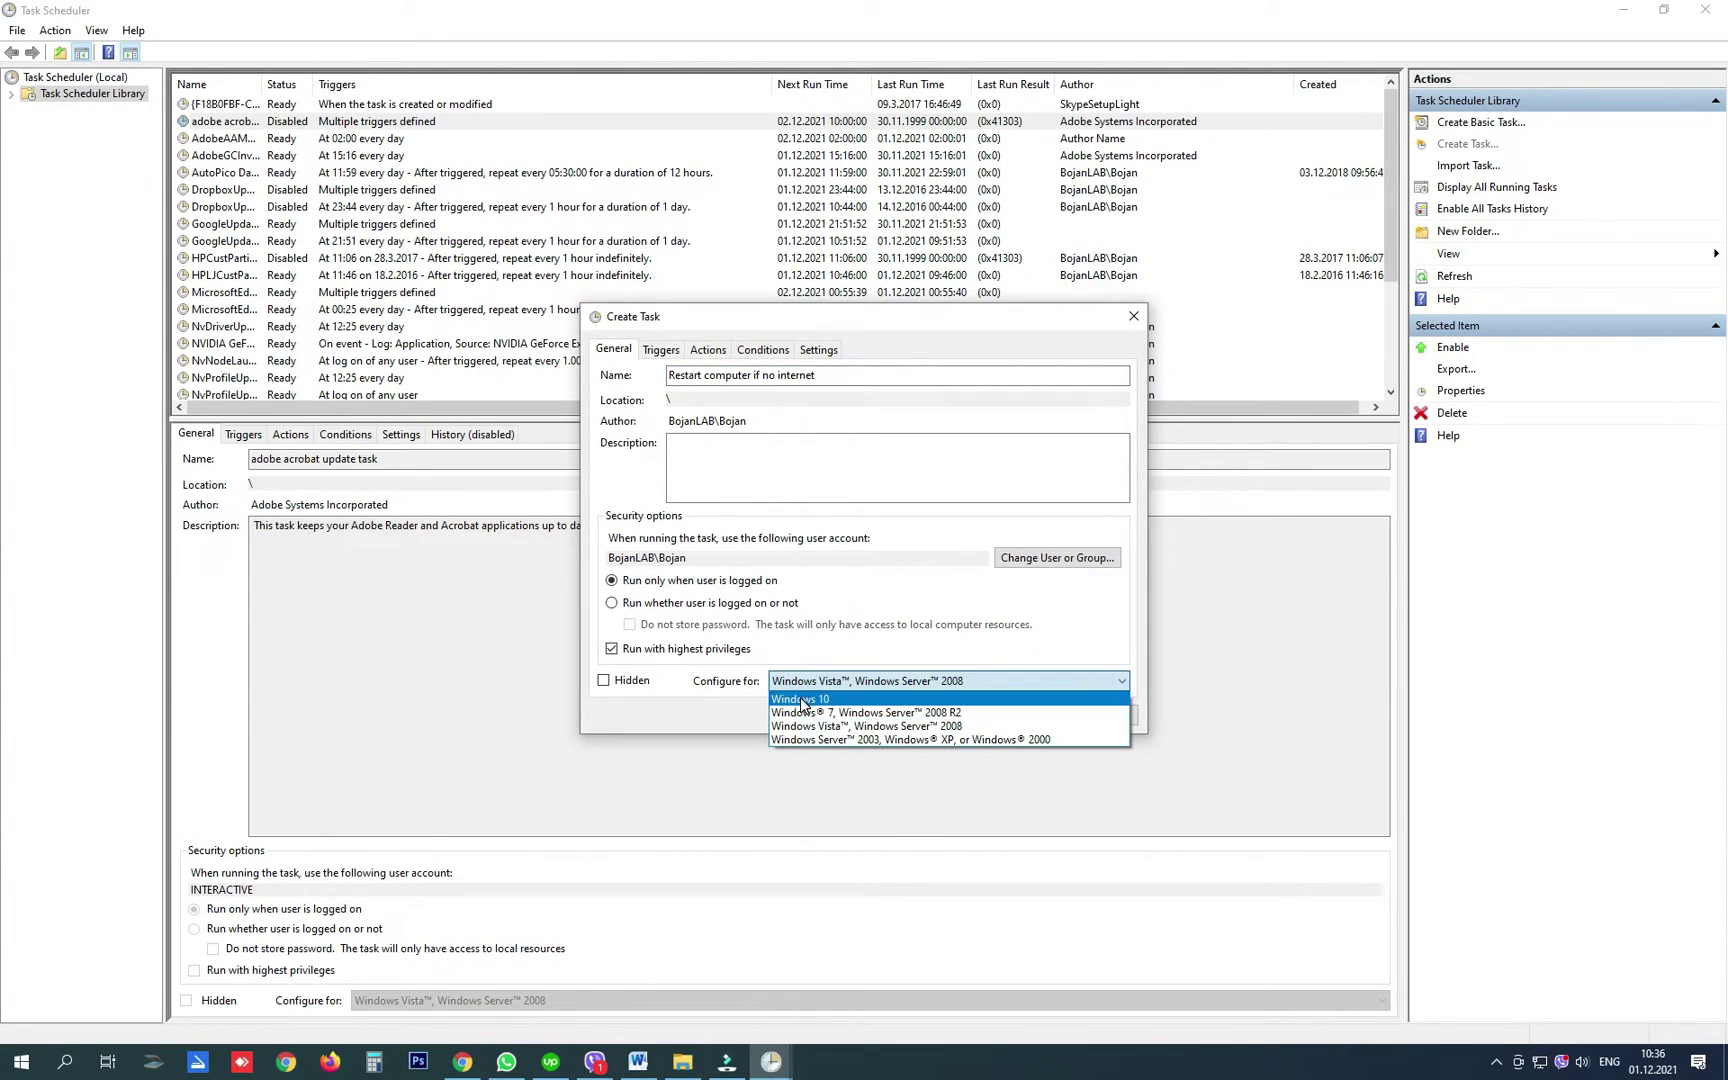
pyautogui.click(806, 700)
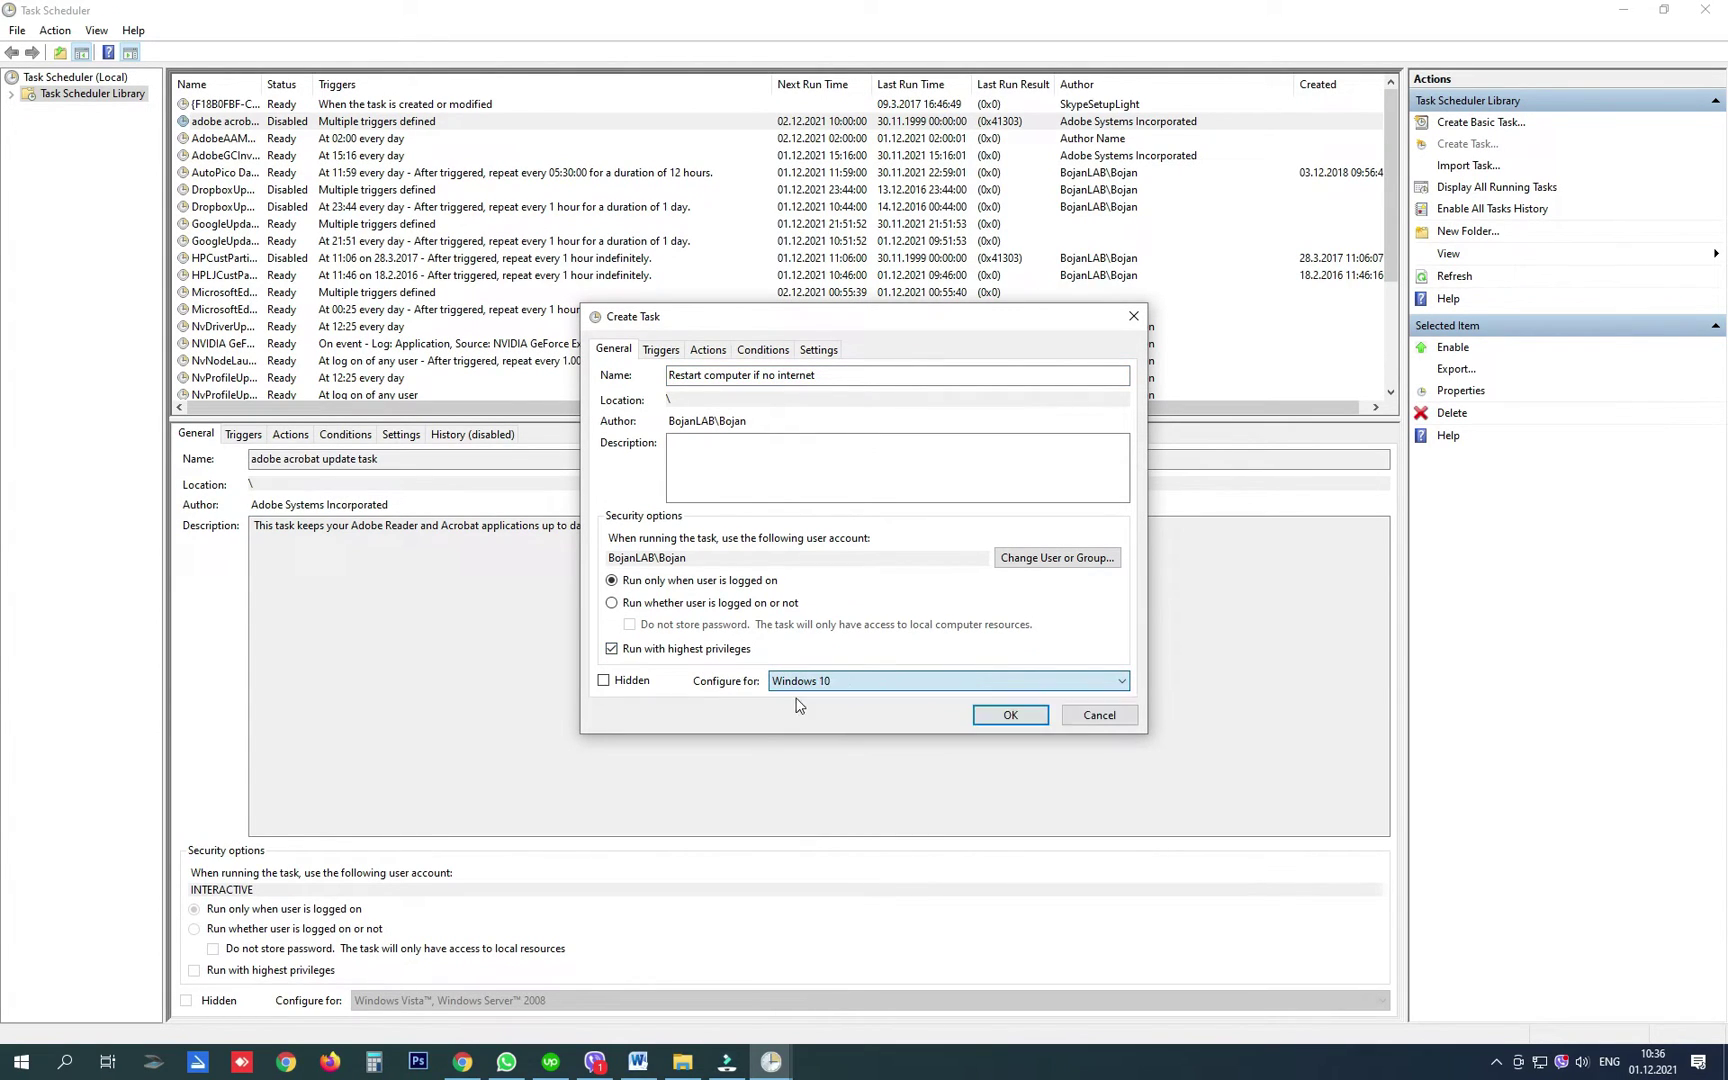
# Add an At startup trigger to the task with a 10-minute delay.
pyautogui.click(660, 350)
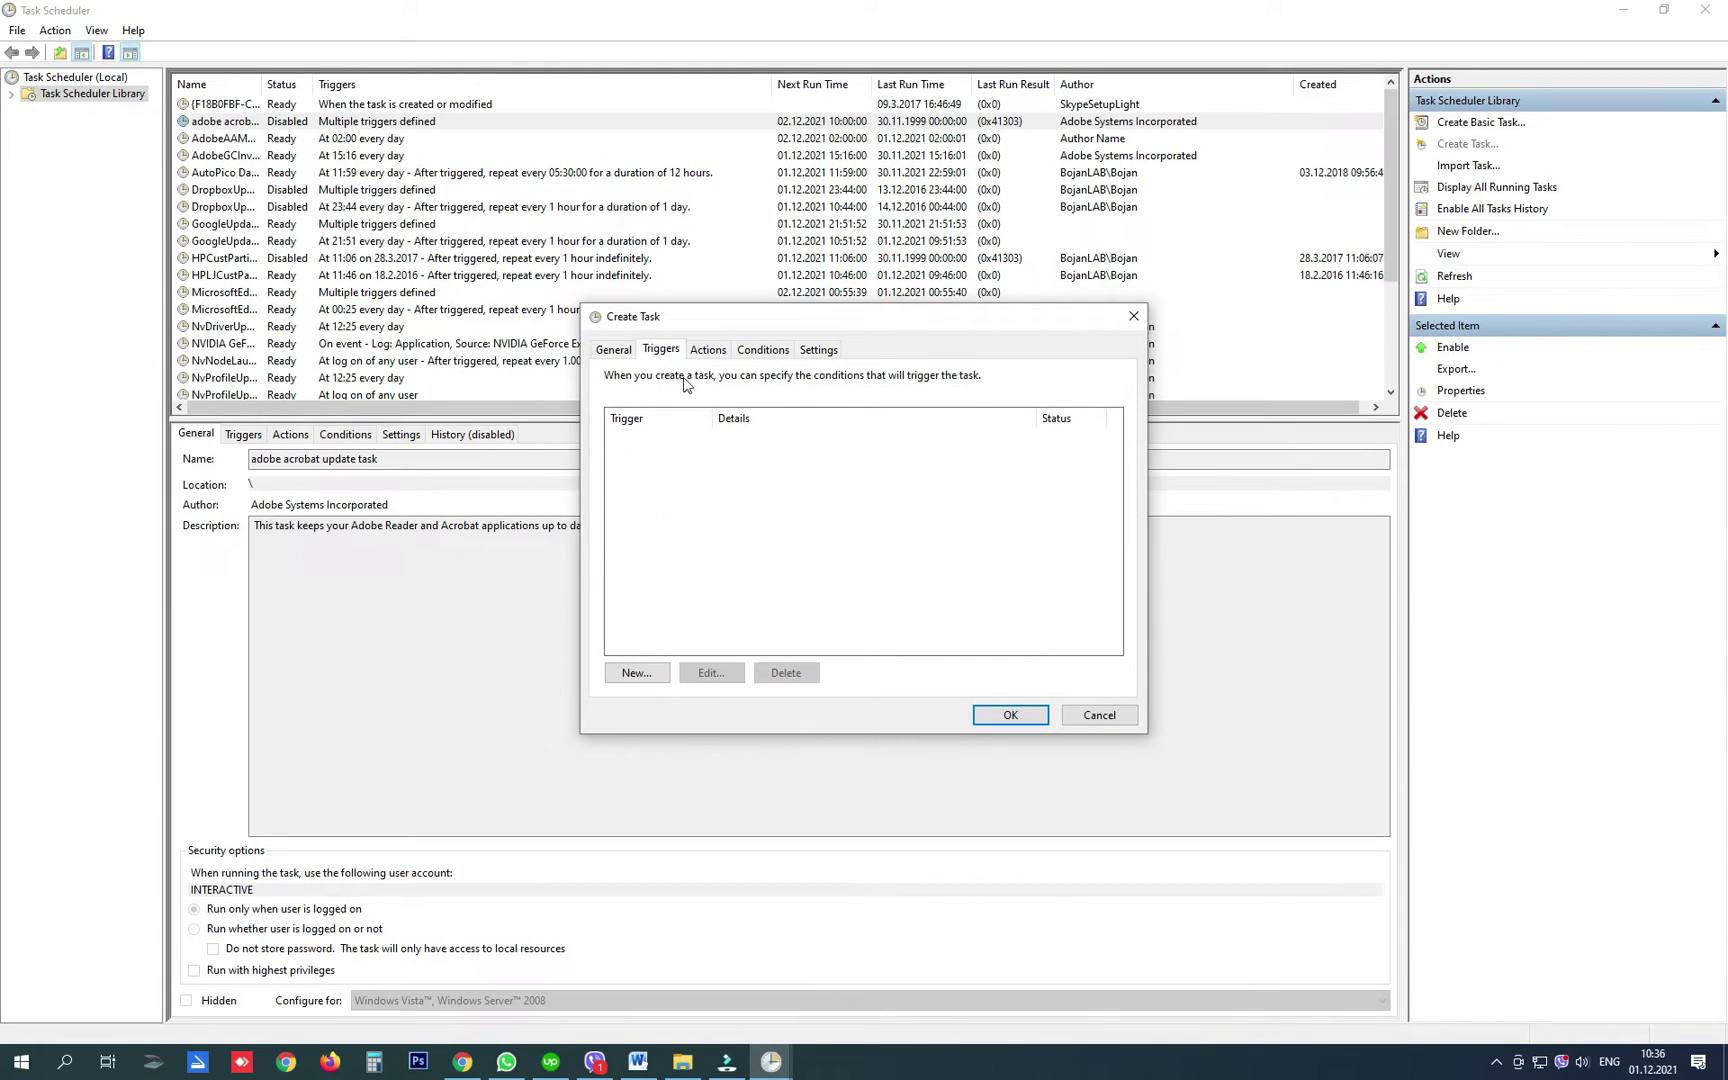
pyautogui.click(647, 677)
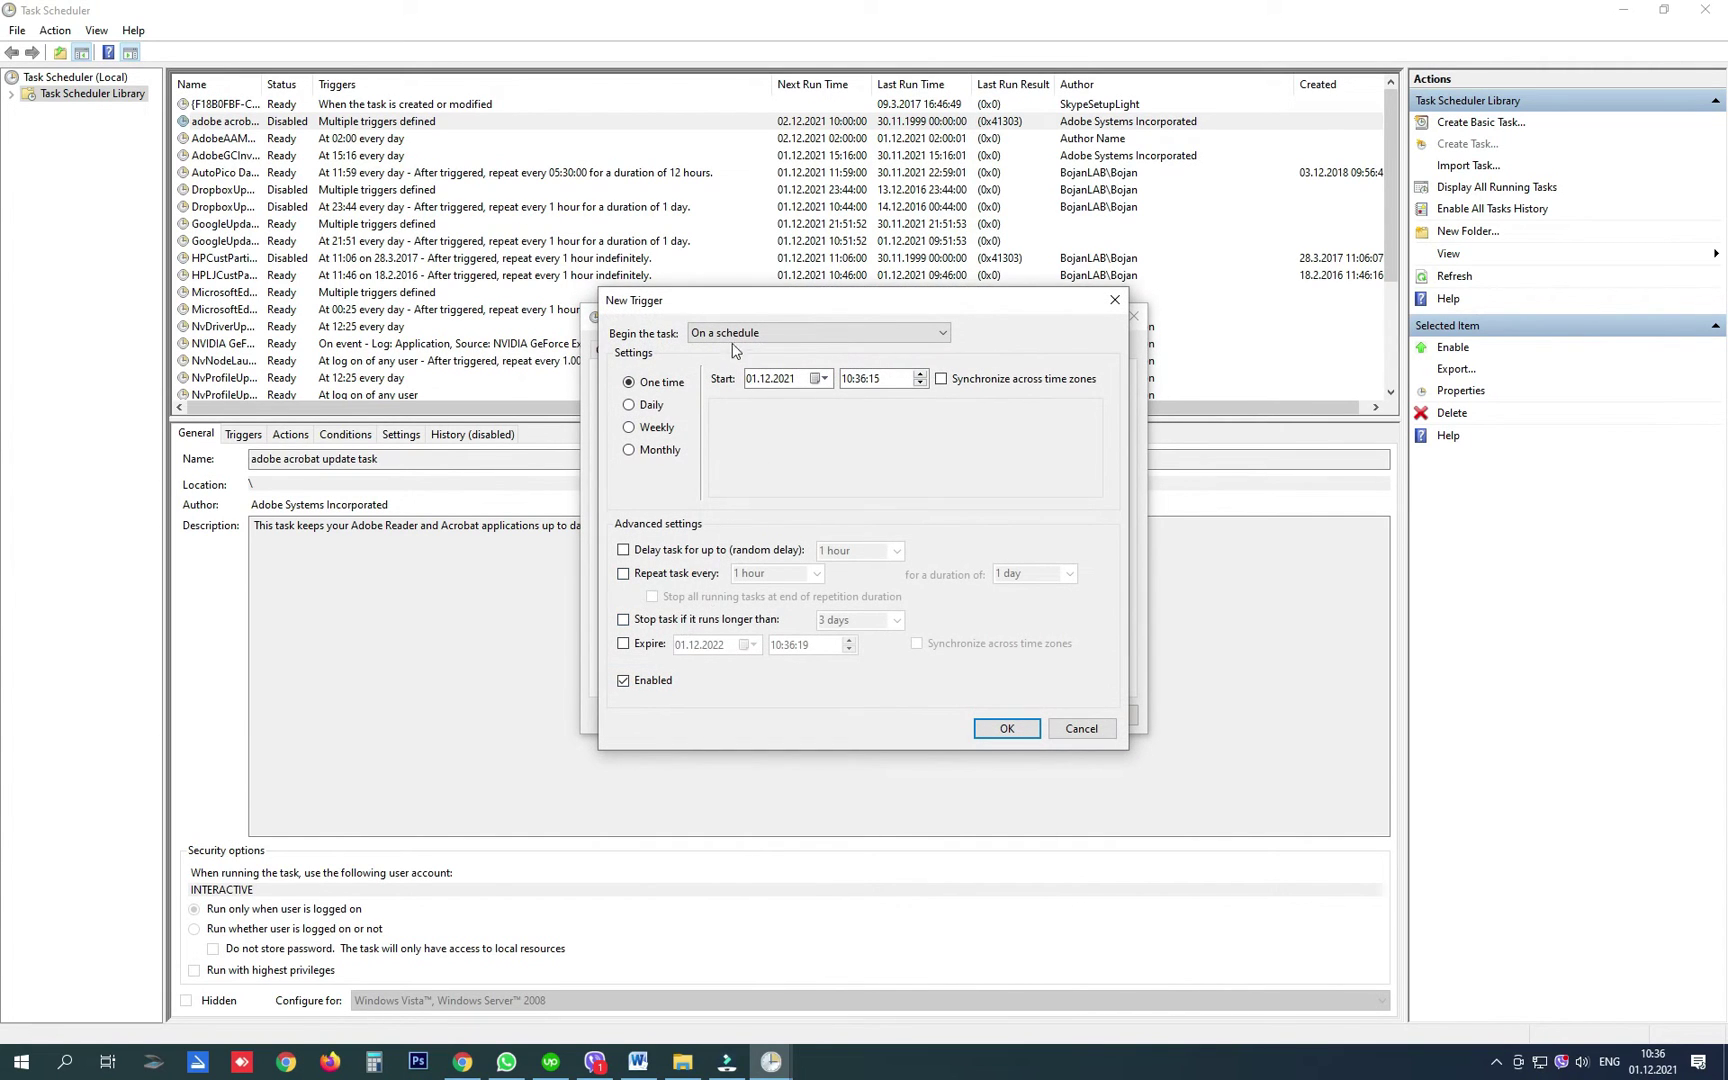
pyautogui.click(733, 336)
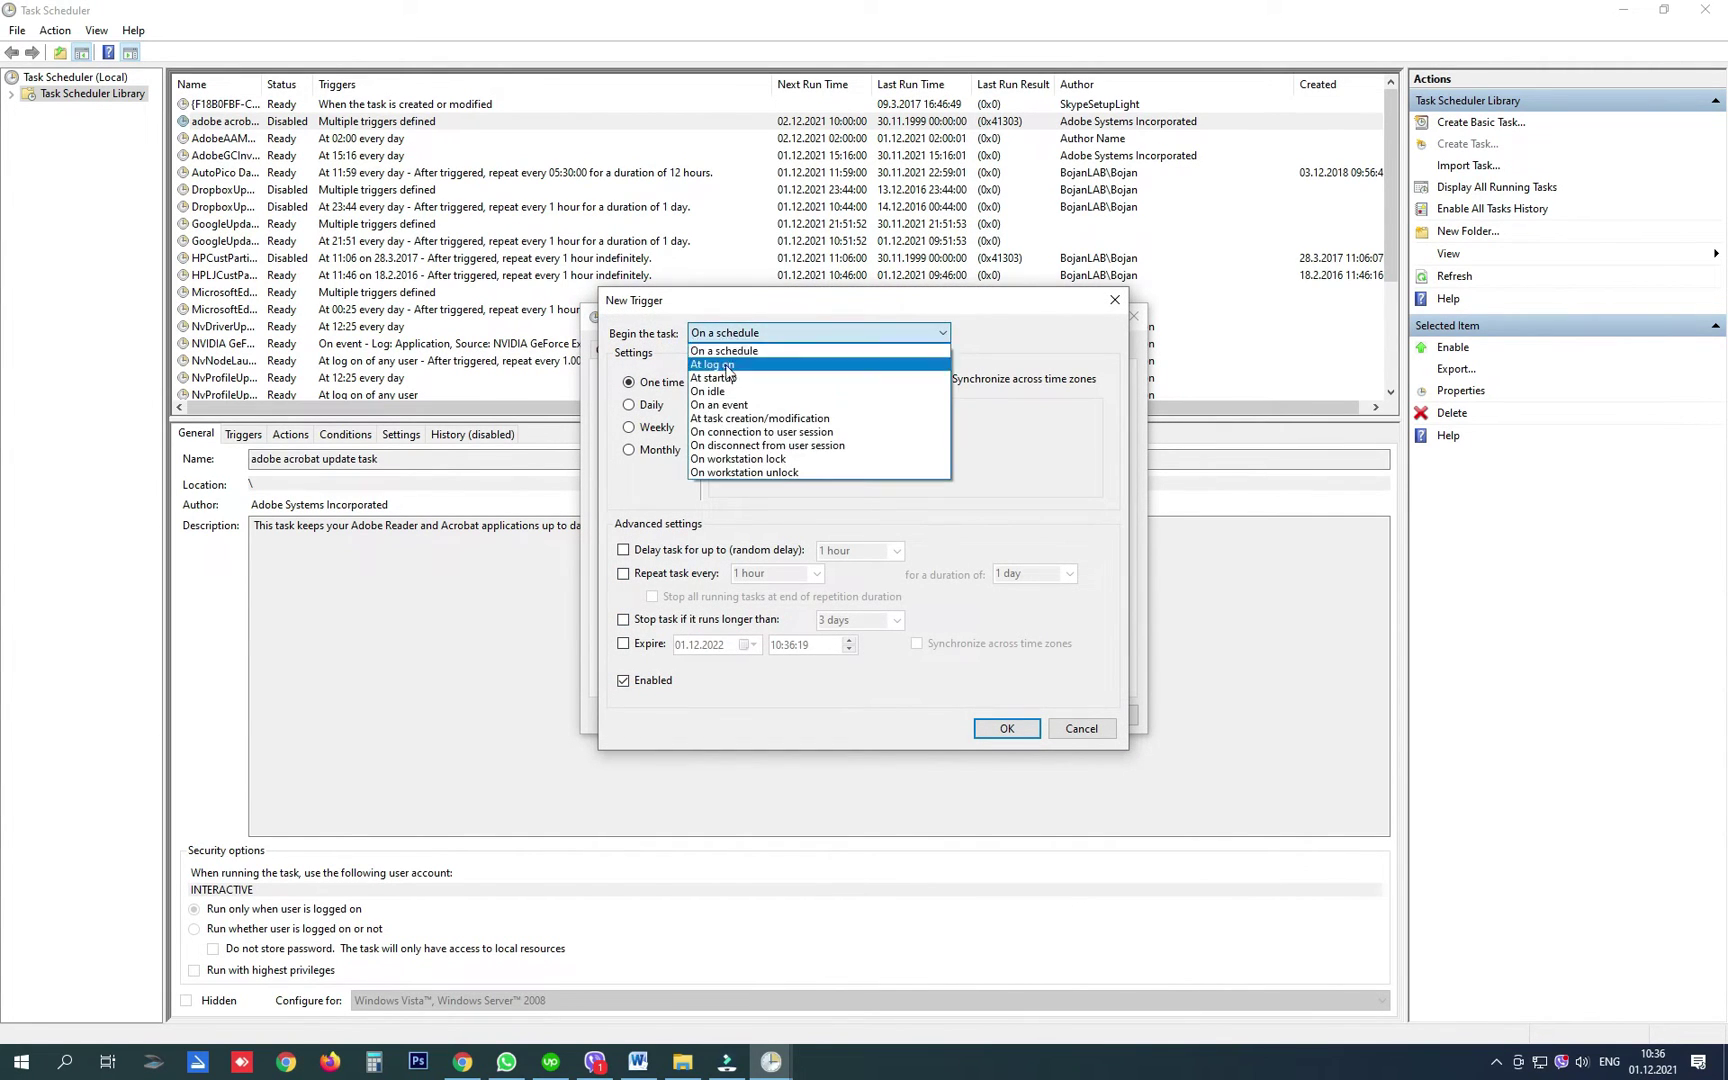
pyautogui.click(727, 378)
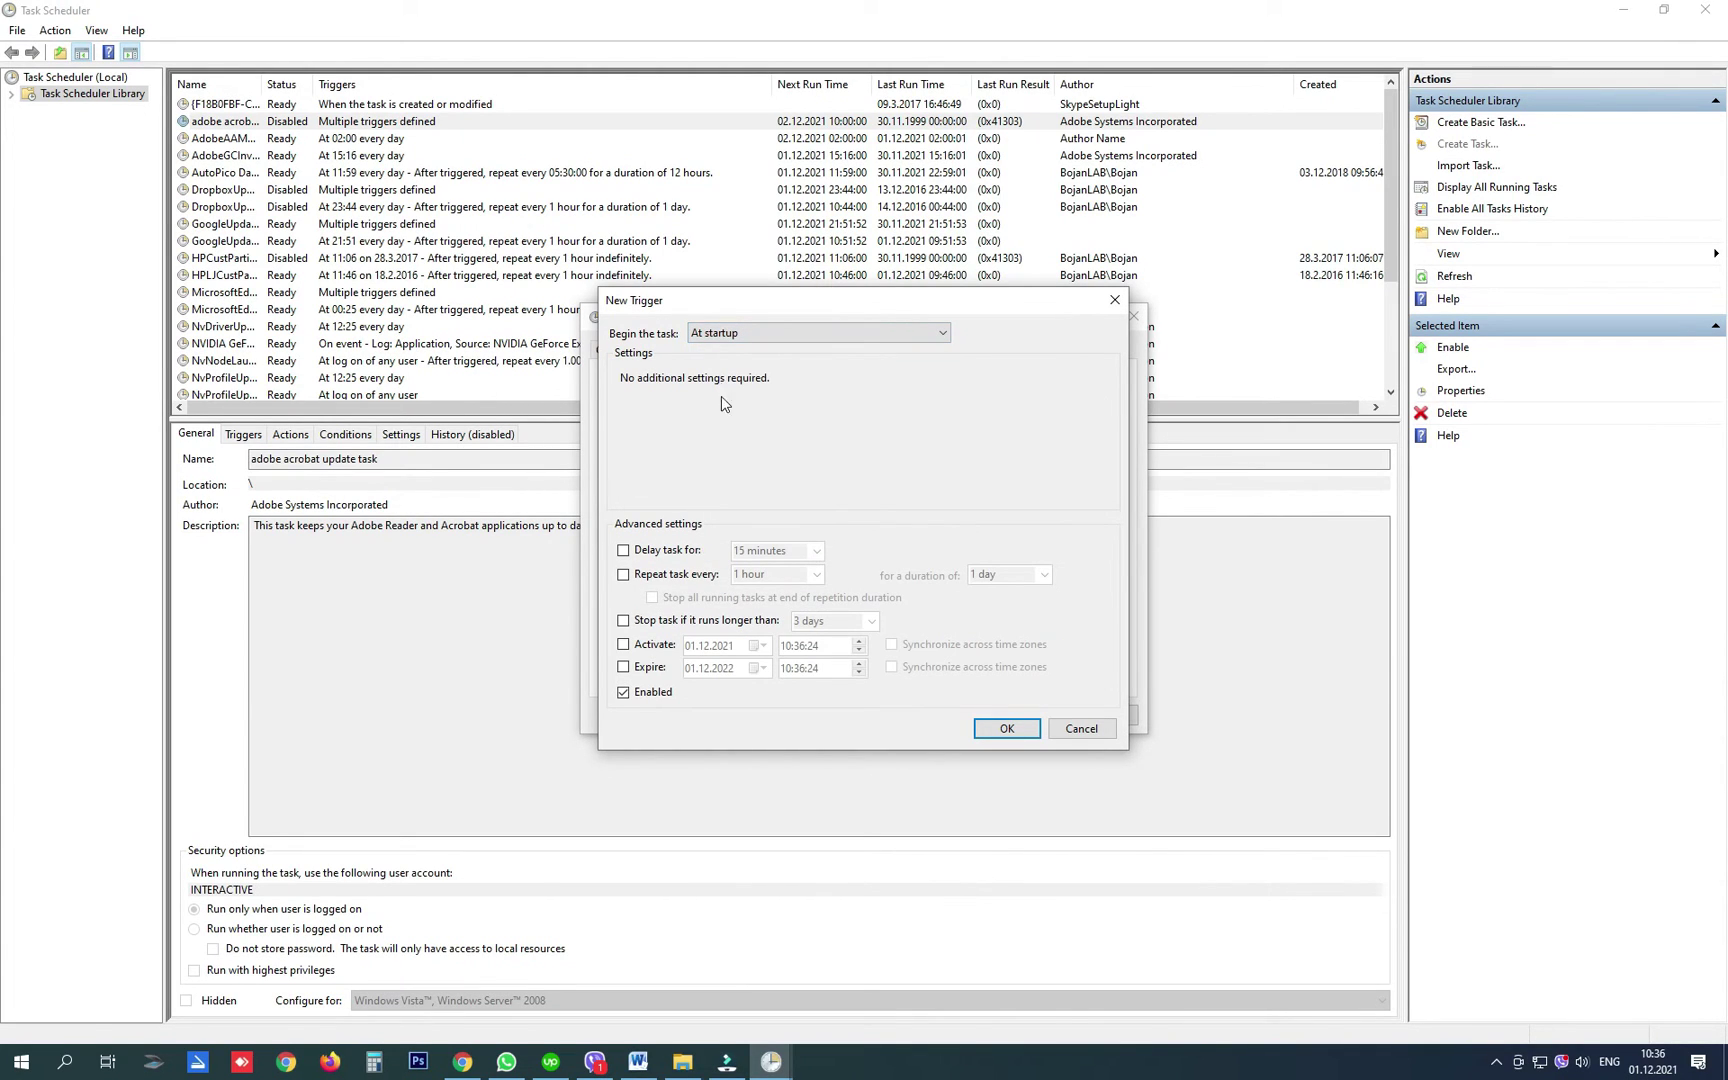
pyautogui.click(623, 550)
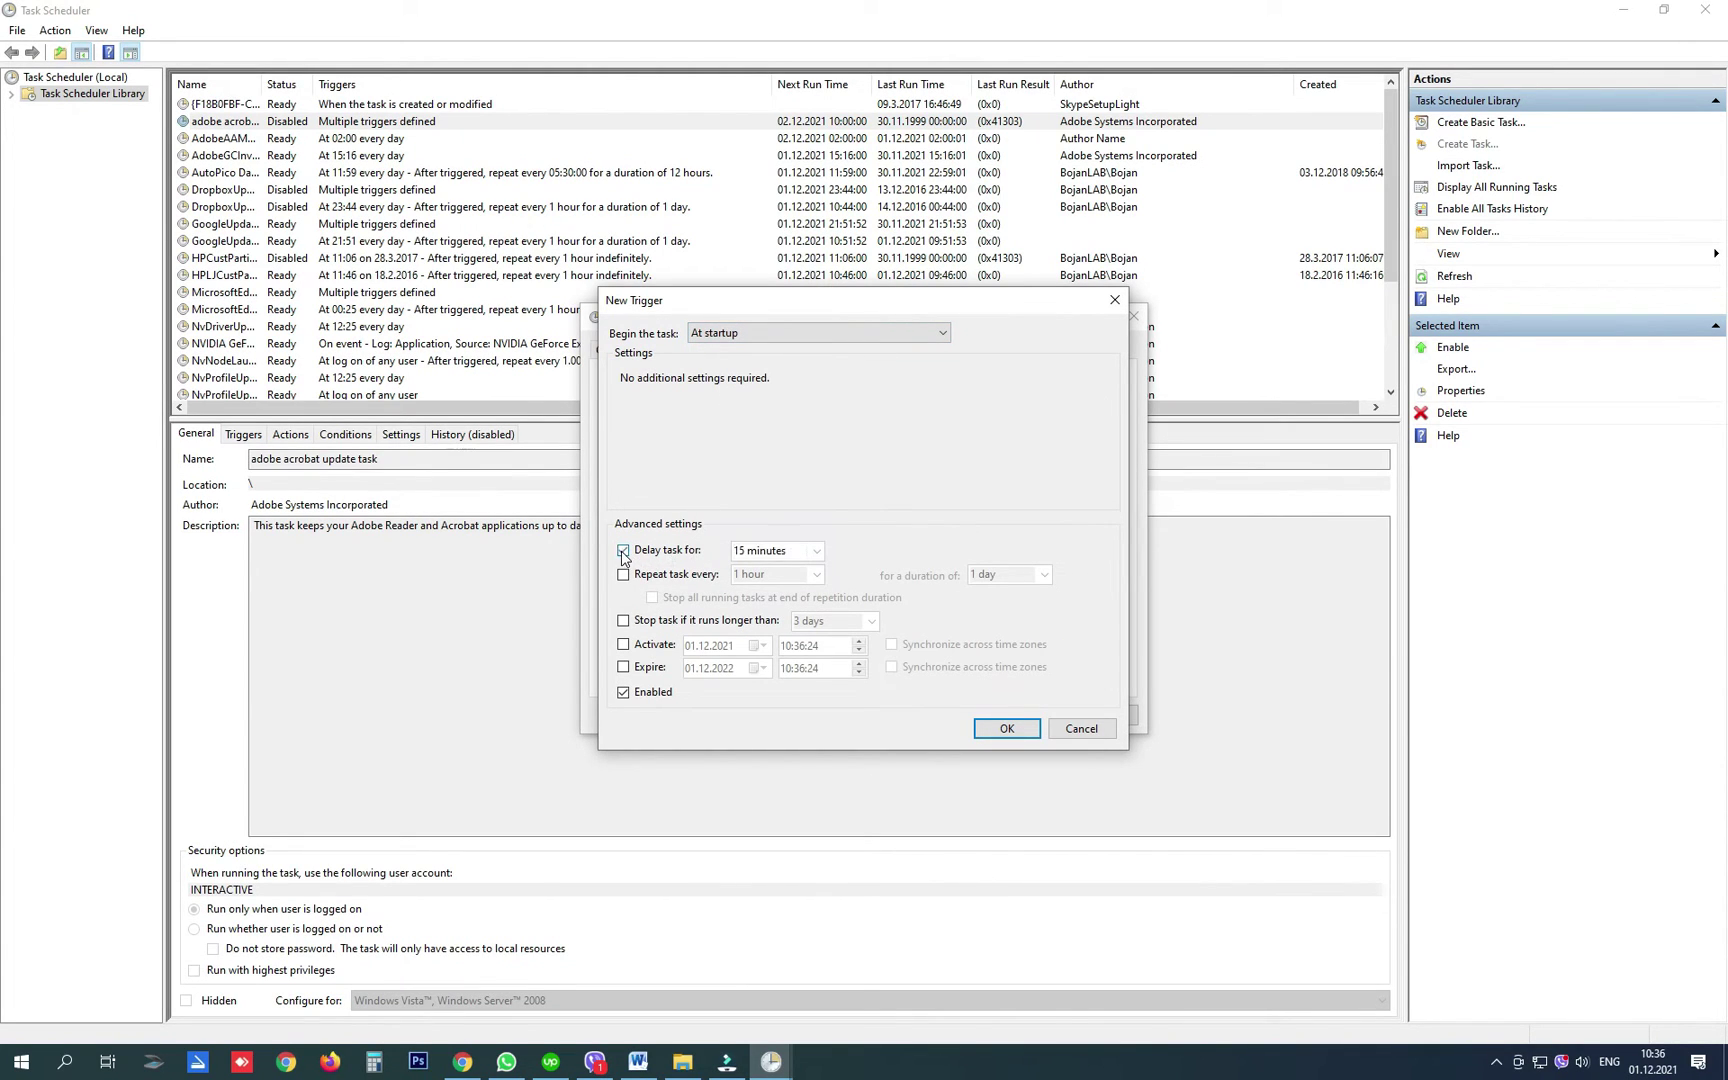
pyautogui.click(744, 550)
pyautogui.click(740, 551)
pyautogui.click(1007, 728)
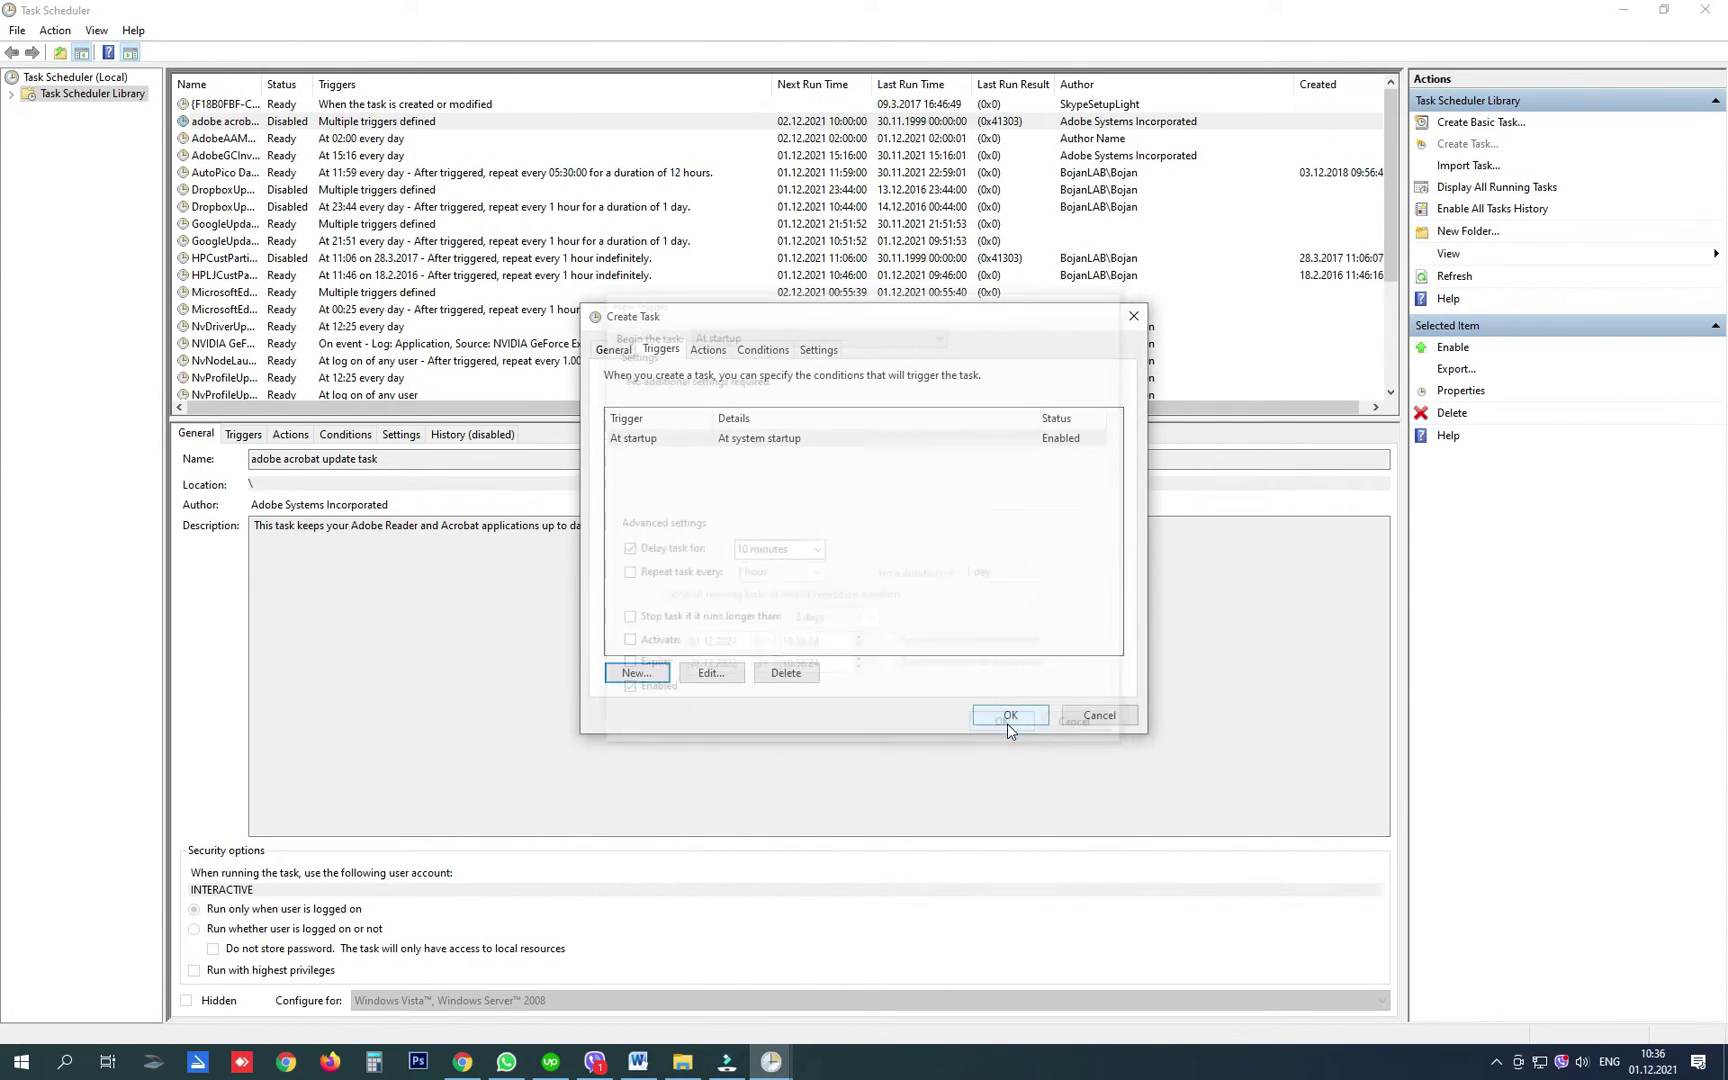
# Add a start-a-program action that runs New Text Document.bat from New folder (2).
pyautogui.click(702, 354)
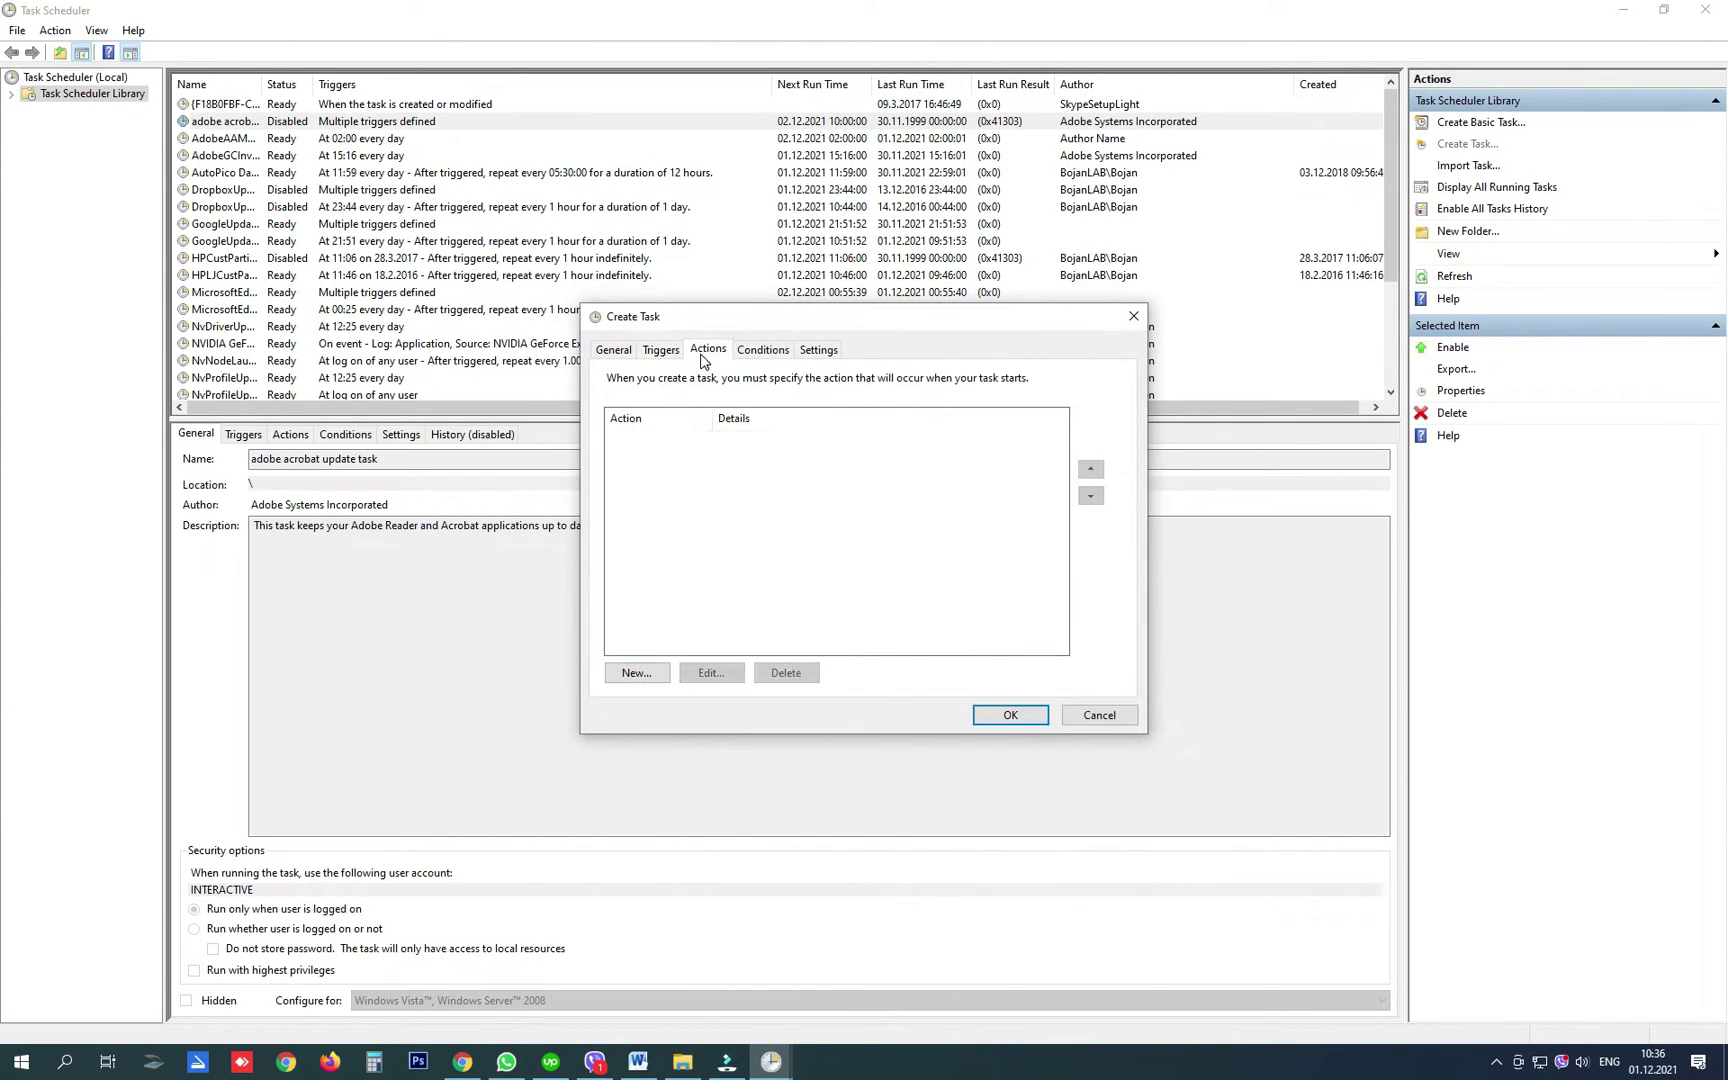
pyautogui.click(658, 671)
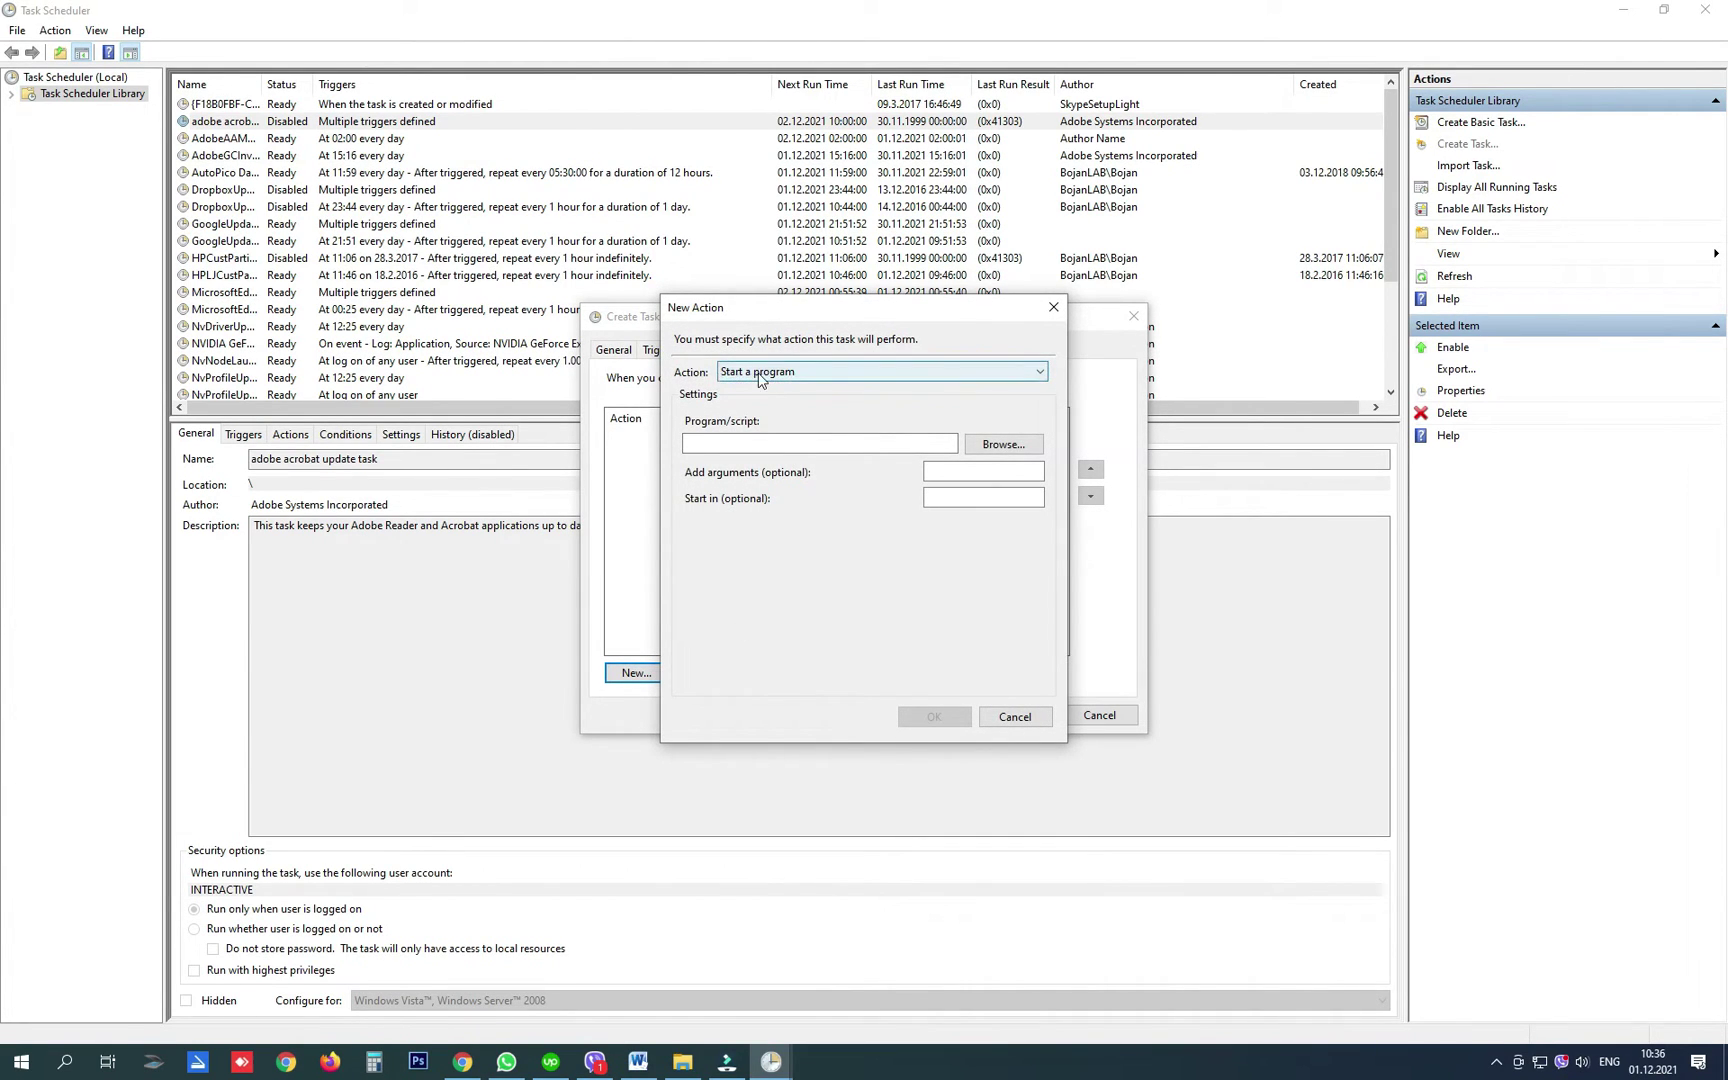
pyautogui.click(995, 446)
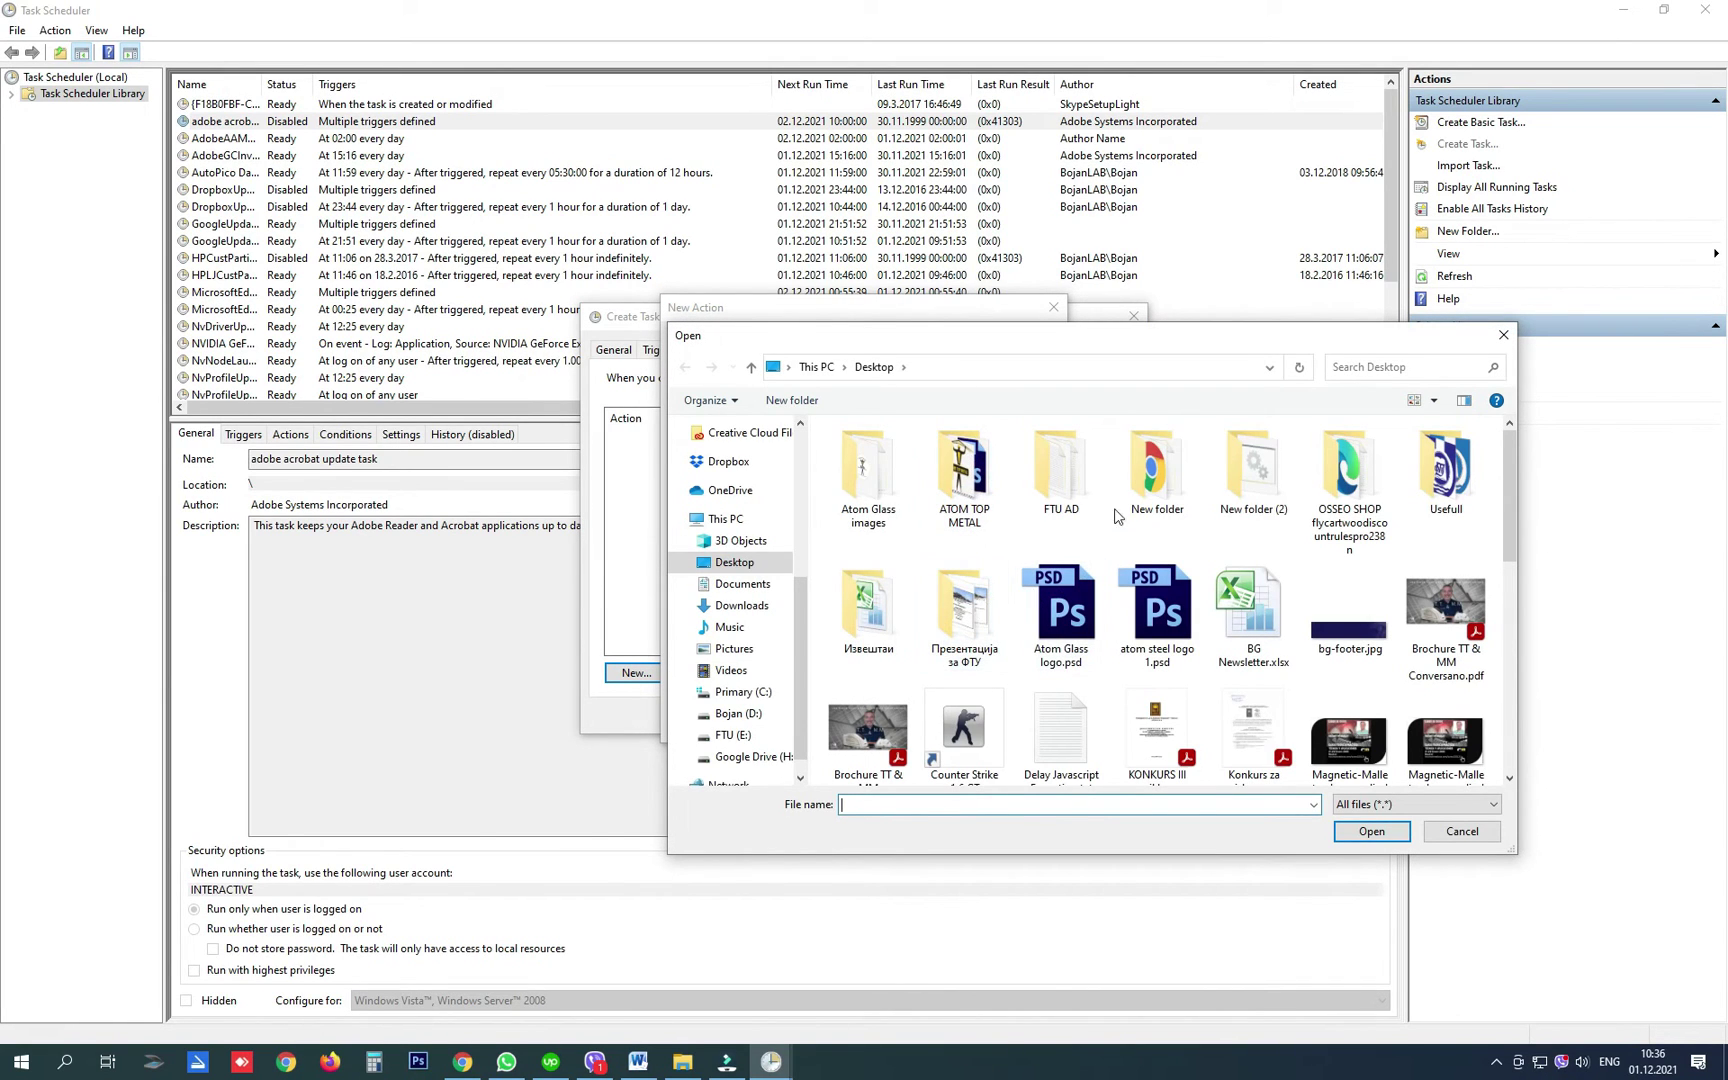
pyautogui.doubleClick(1234, 473)
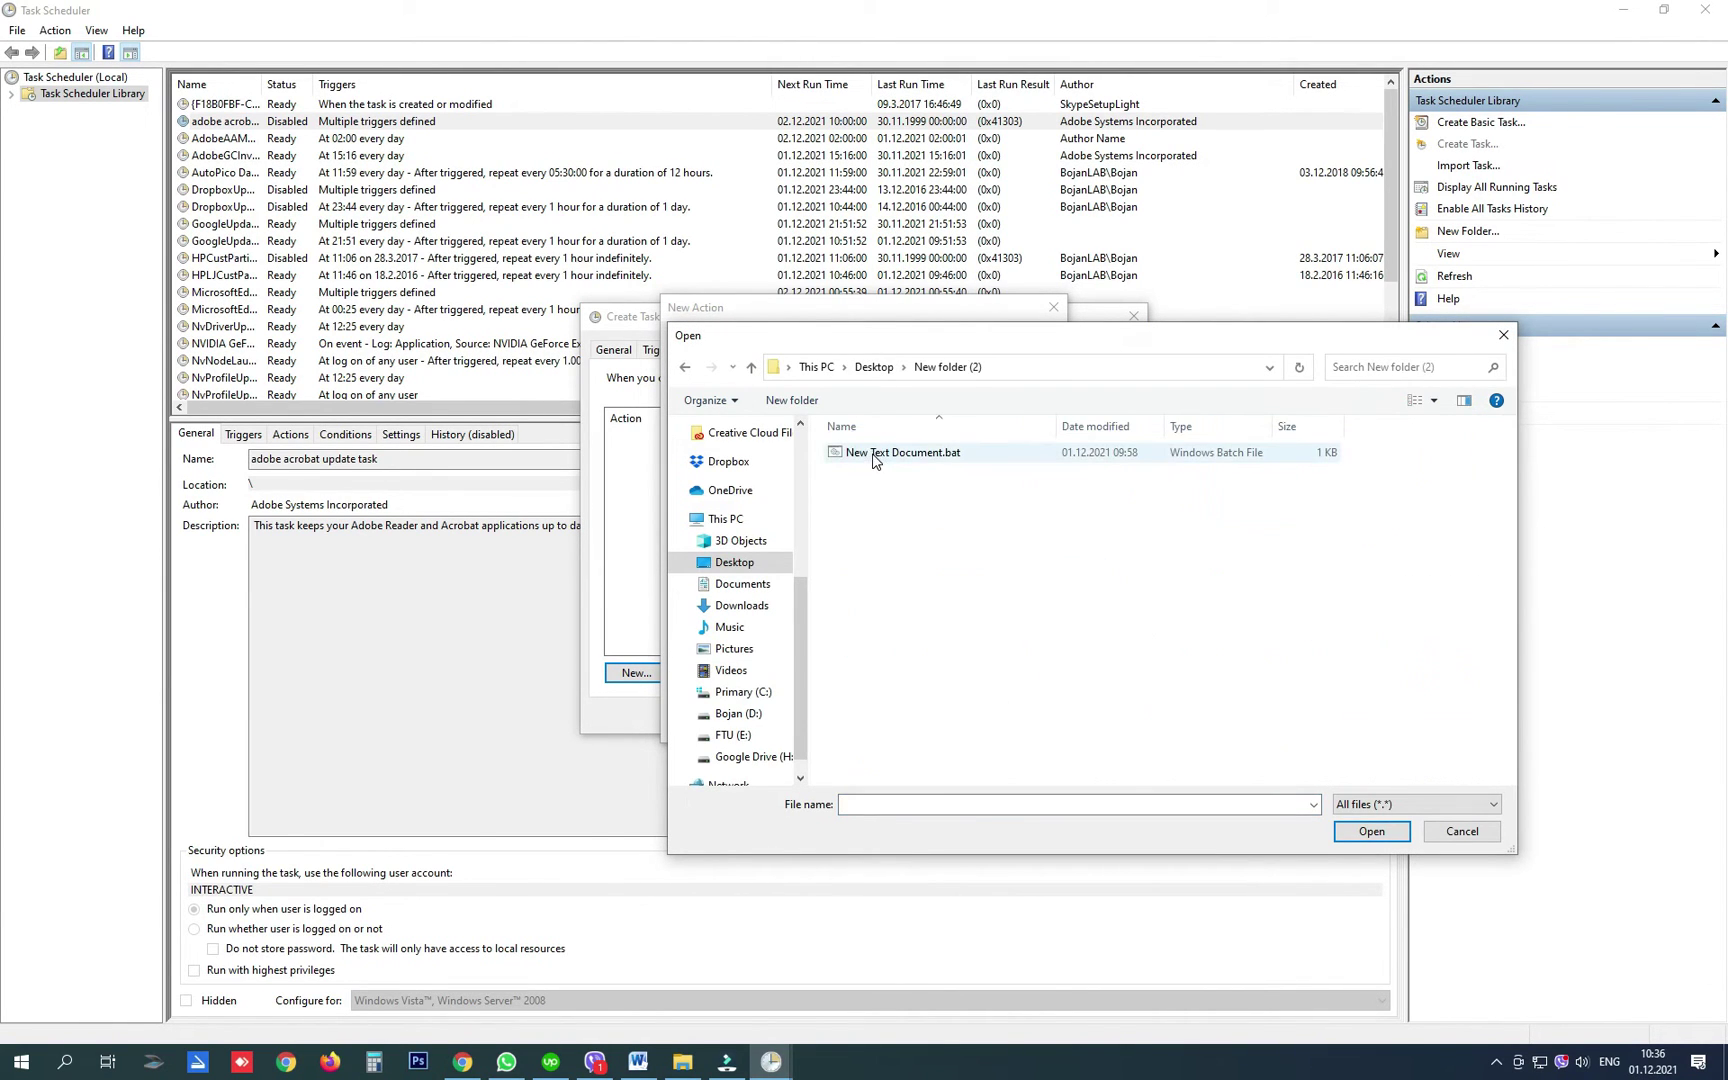
pyautogui.doubleClick(872, 455)
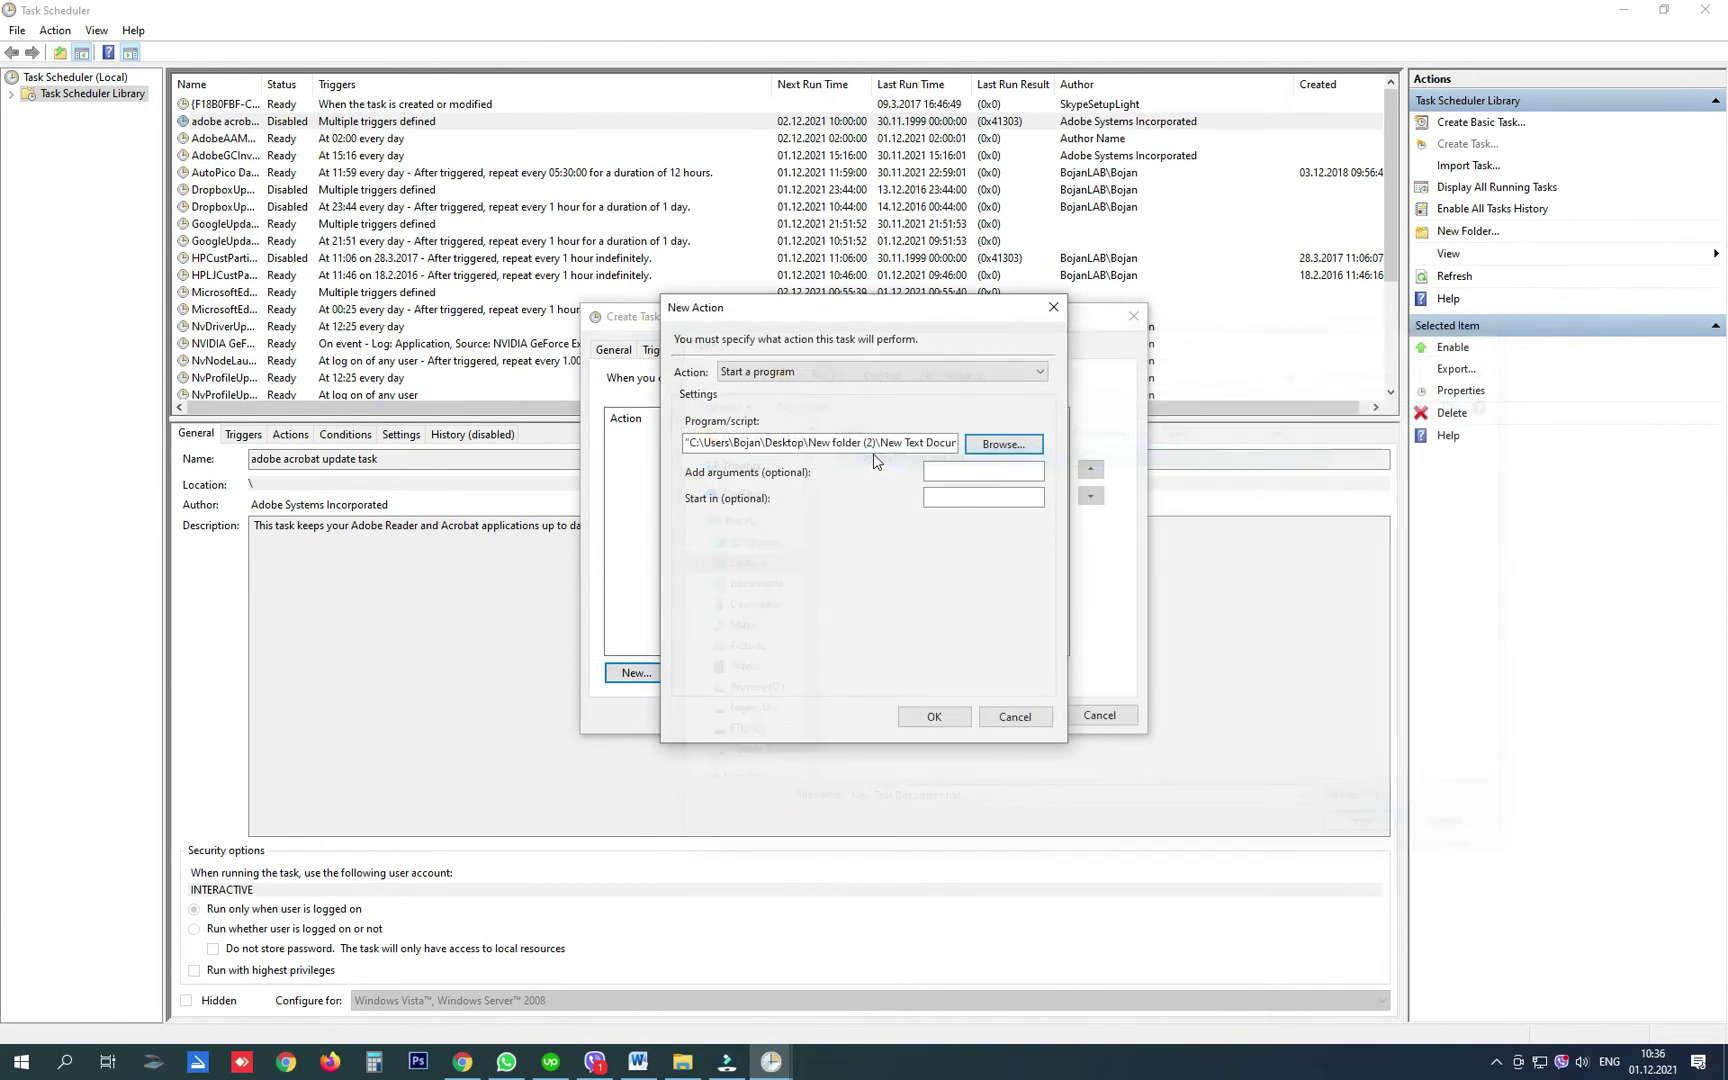
pyautogui.click(935, 717)
pyautogui.click(765, 350)
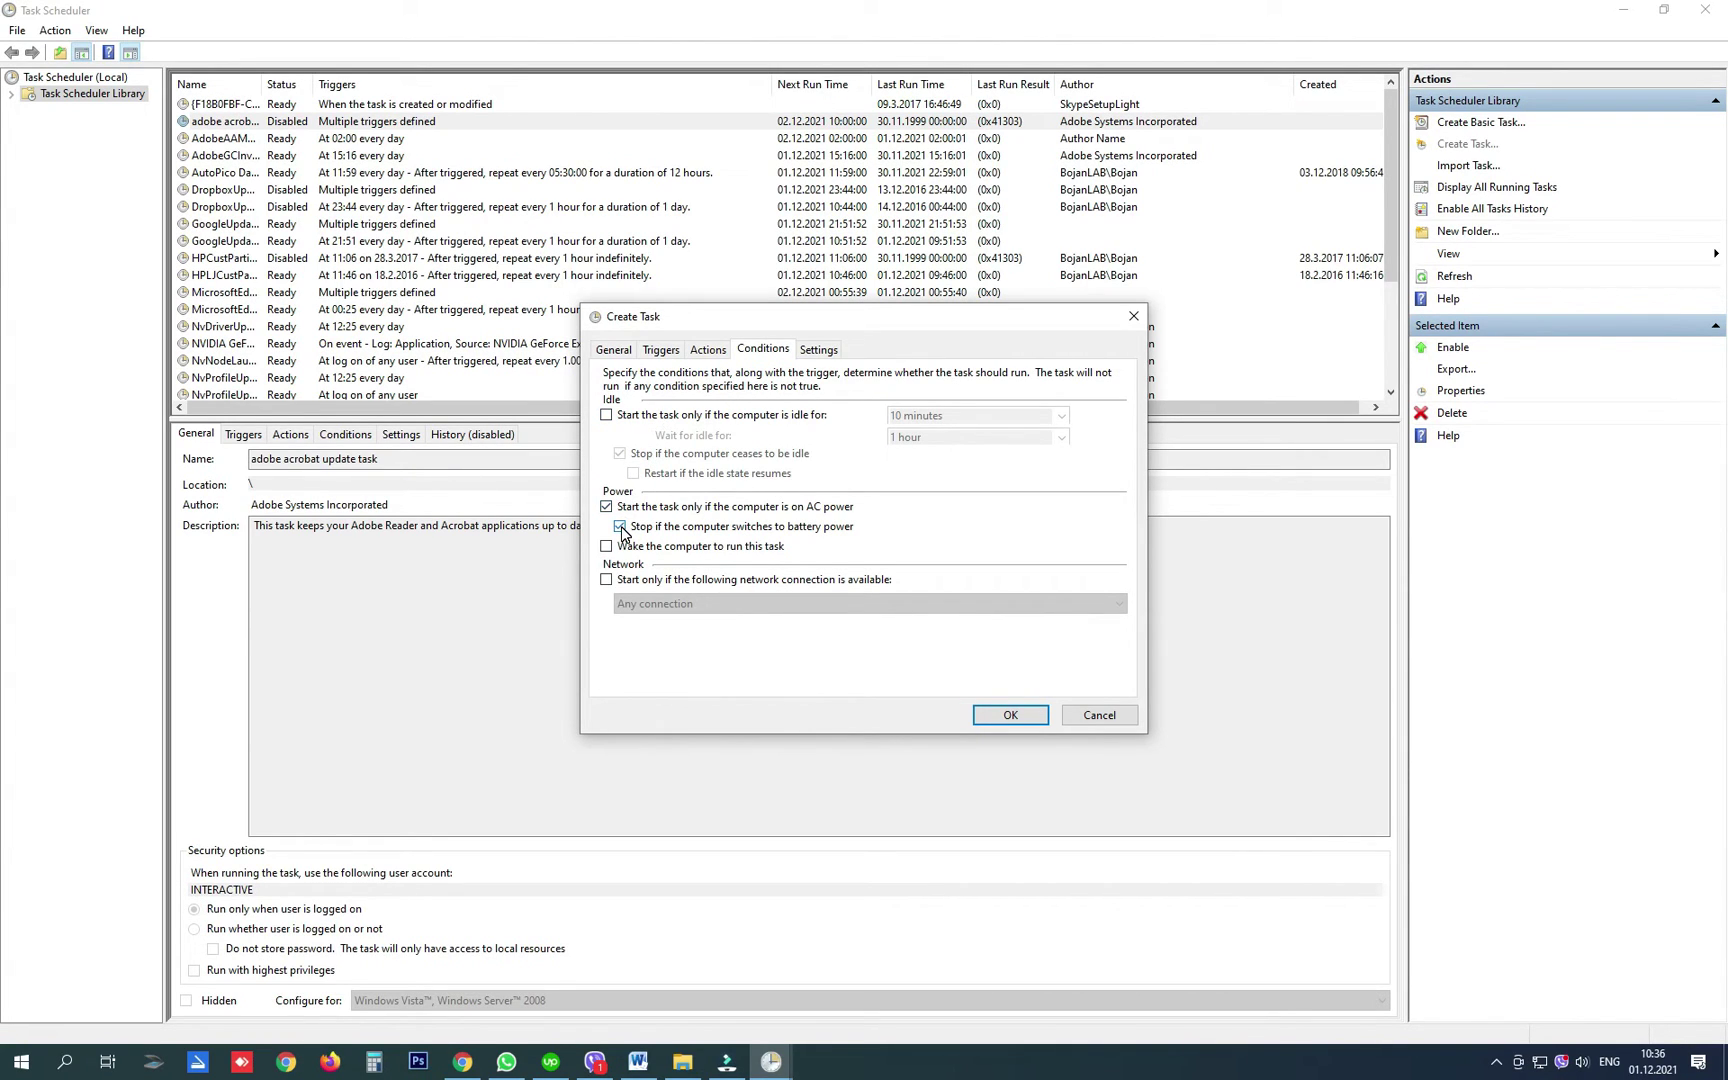
# Untick the setting that stops the task after running longer than 3 days.
pyautogui.click(819, 352)
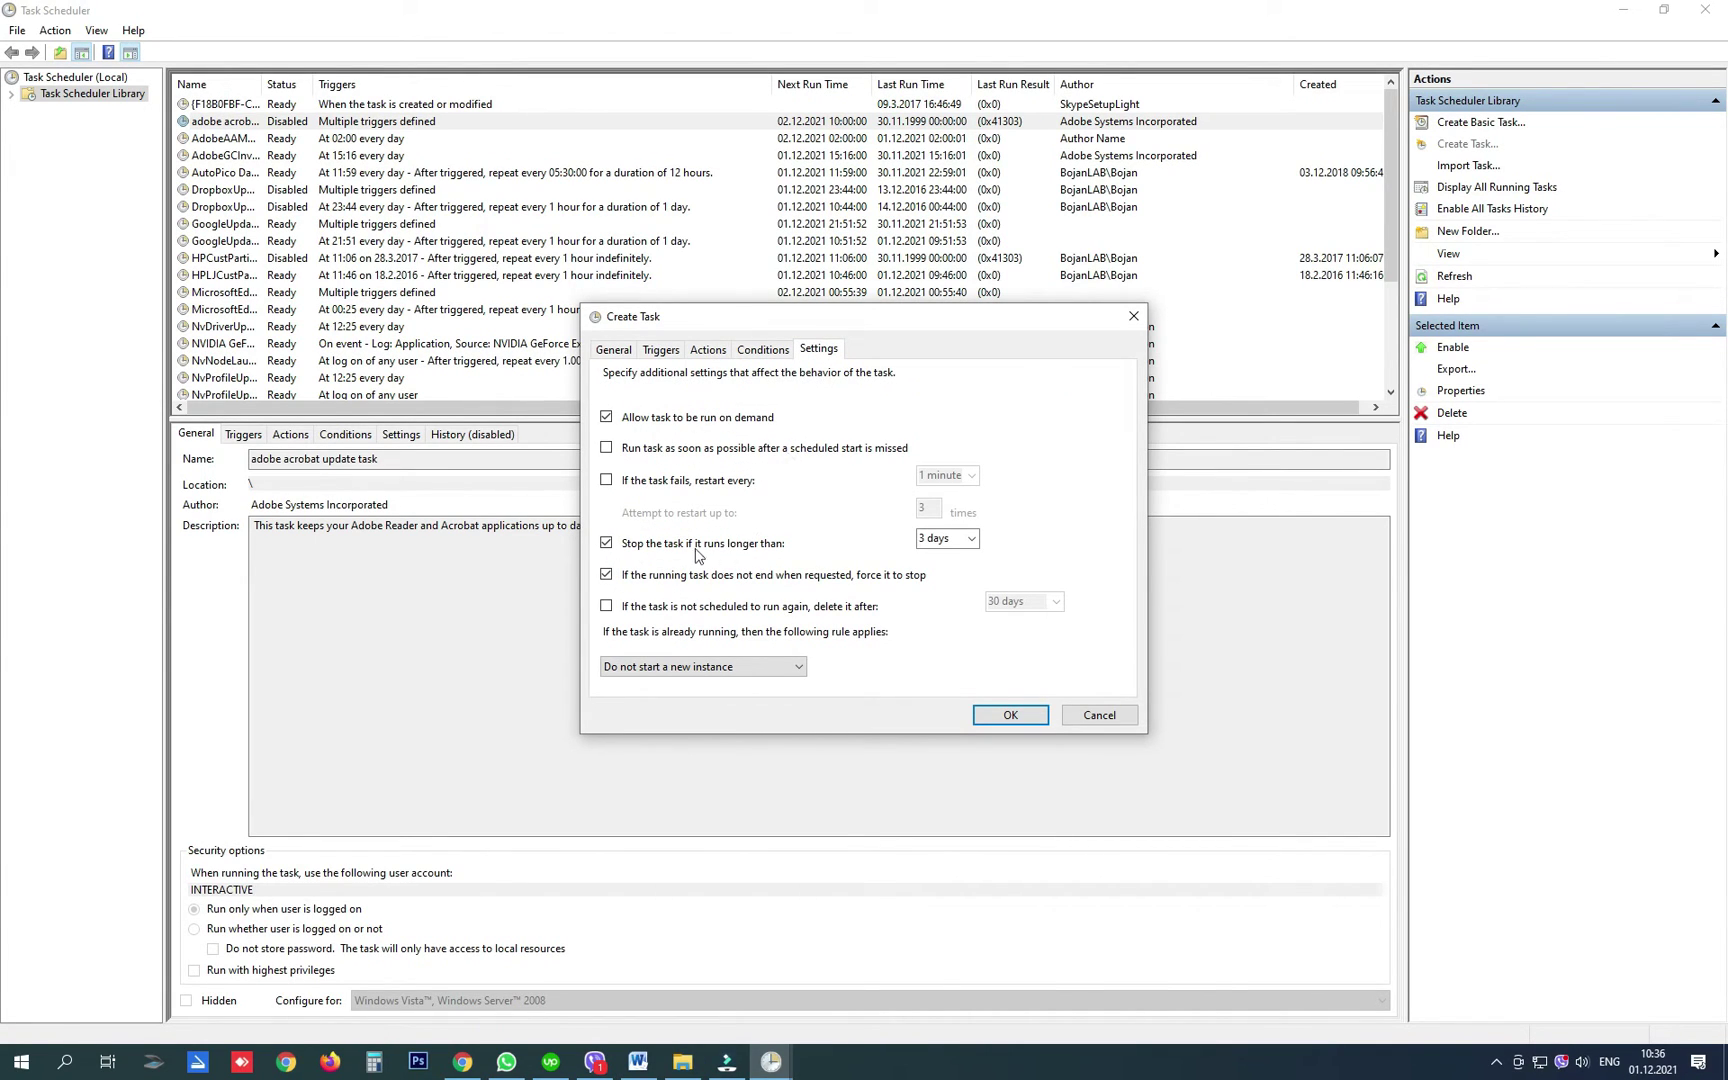
pyautogui.click(606, 544)
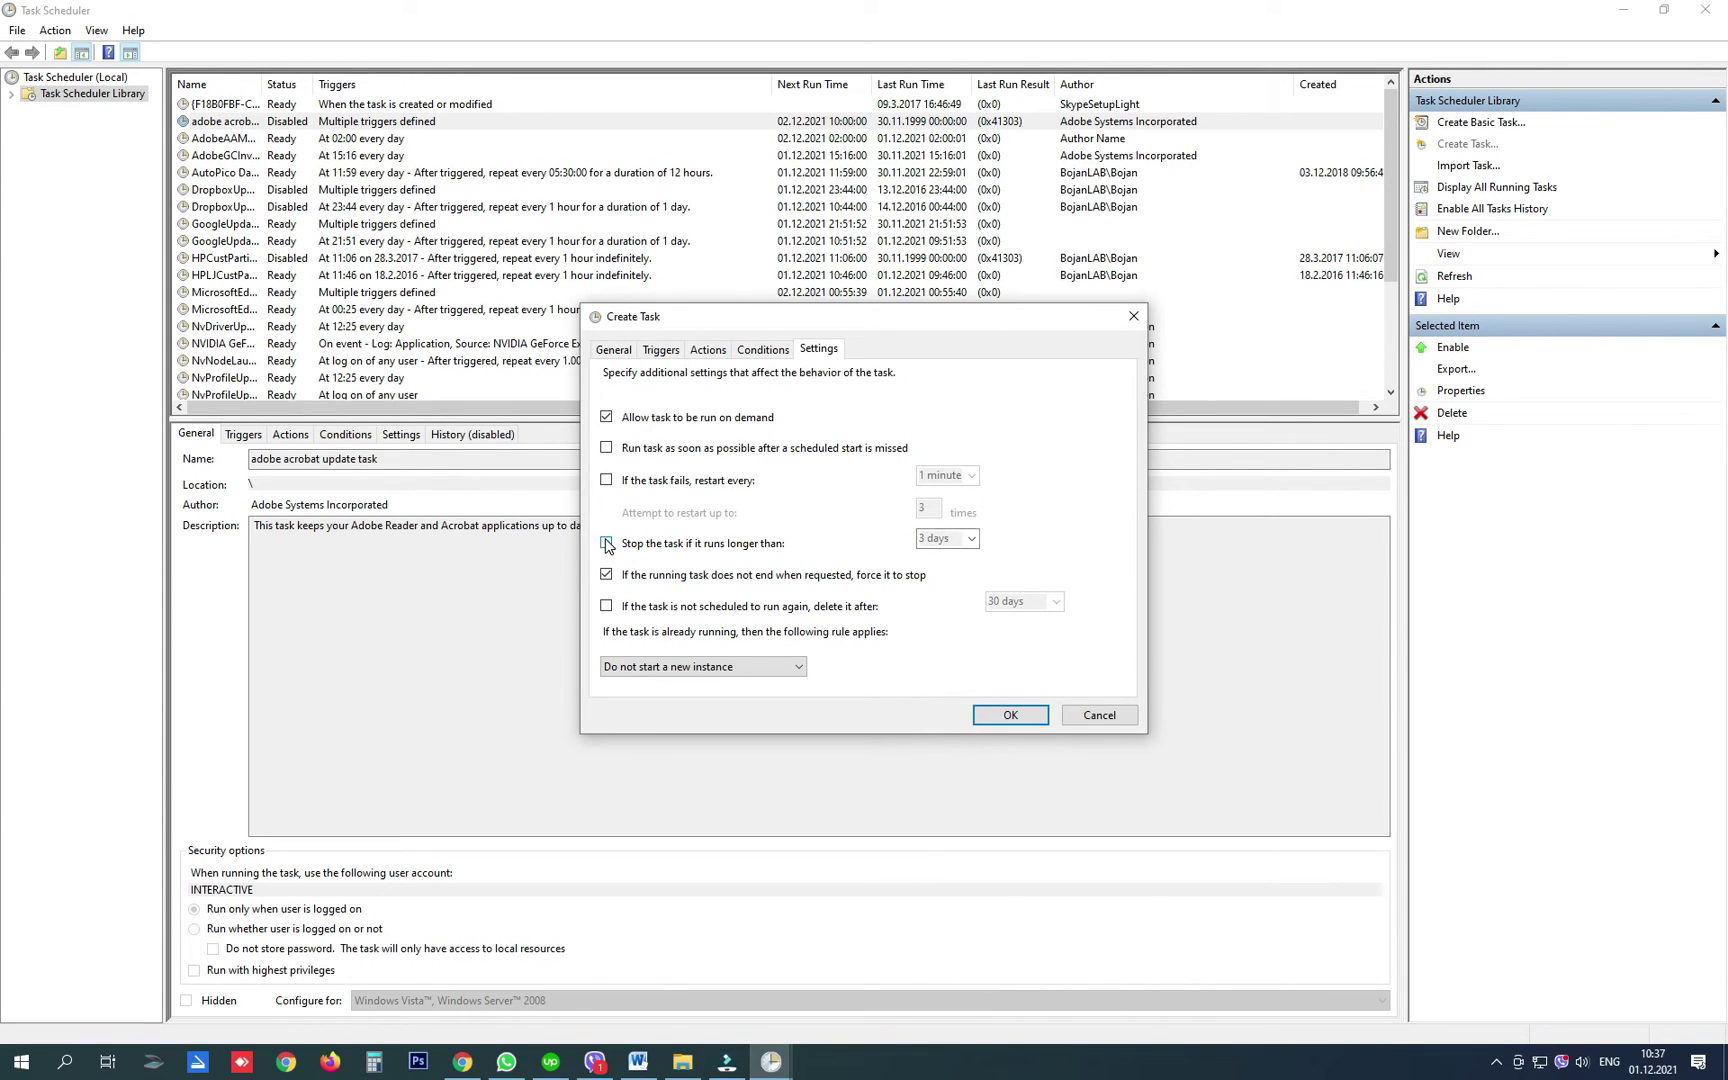
# Save the task and minimize Task Scheduler to return to New folder (2).
pyautogui.click(613, 352)
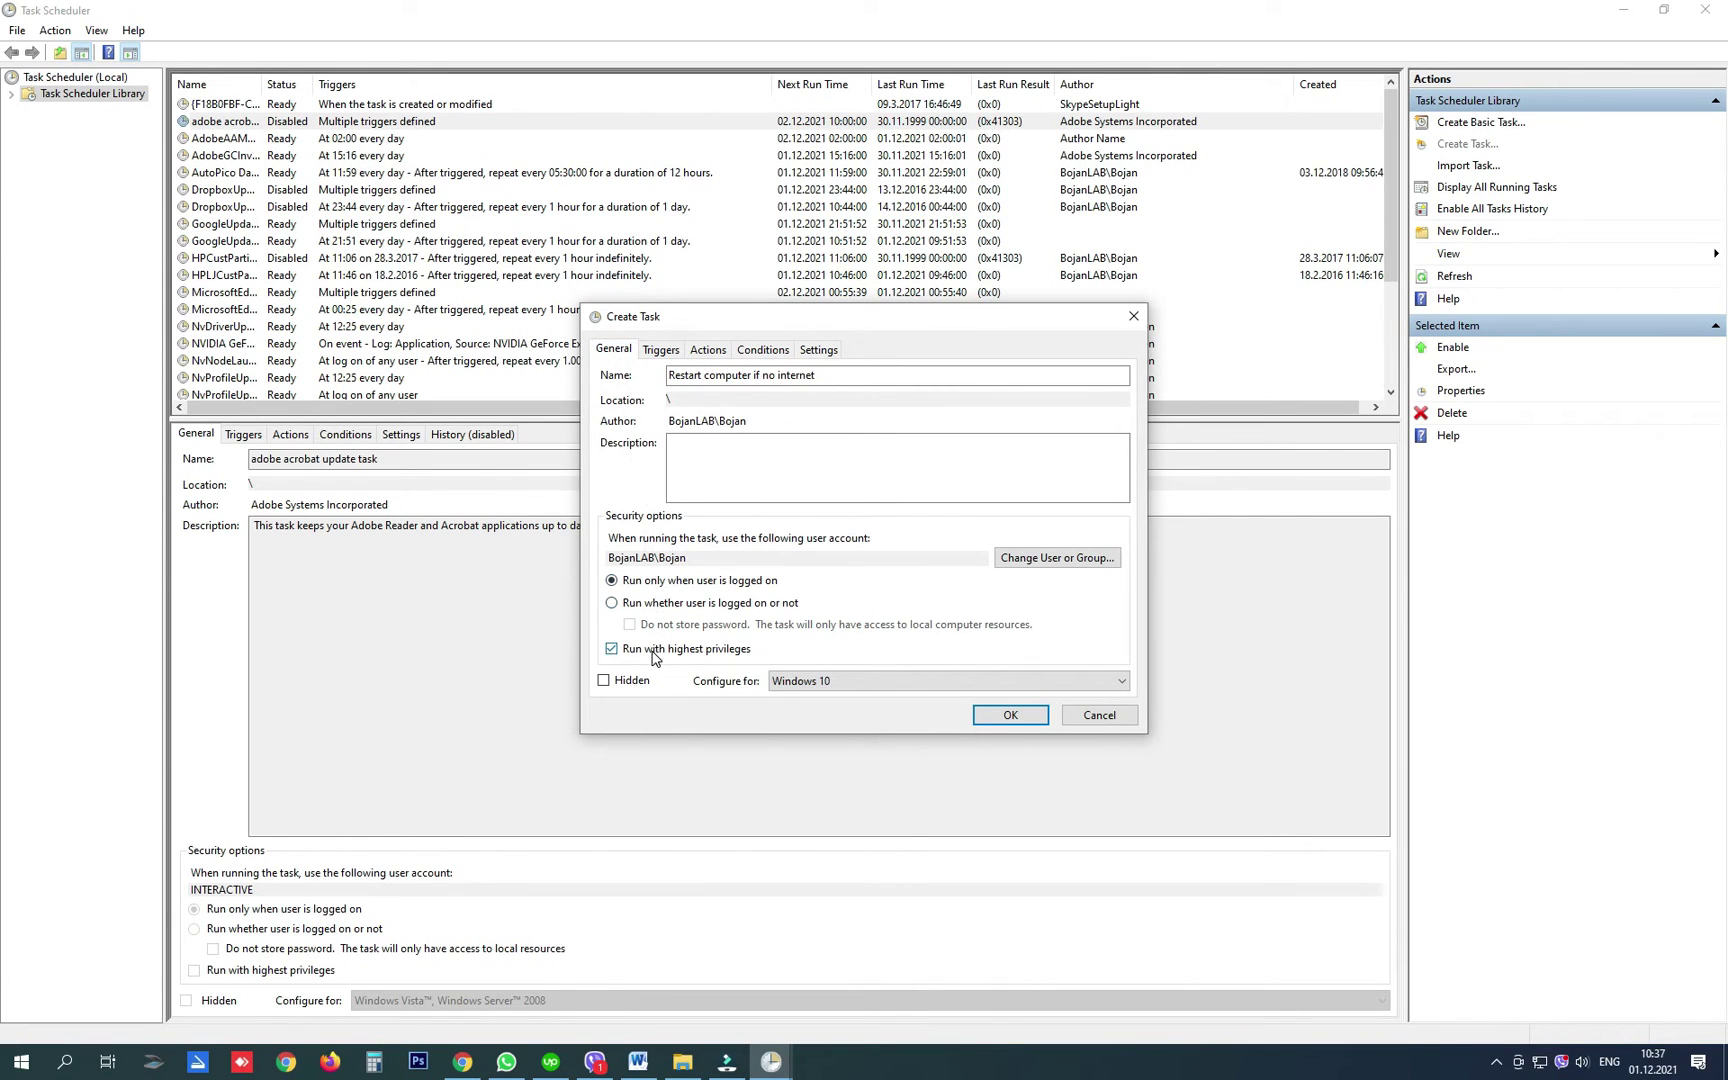
pyautogui.click(1010, 715)
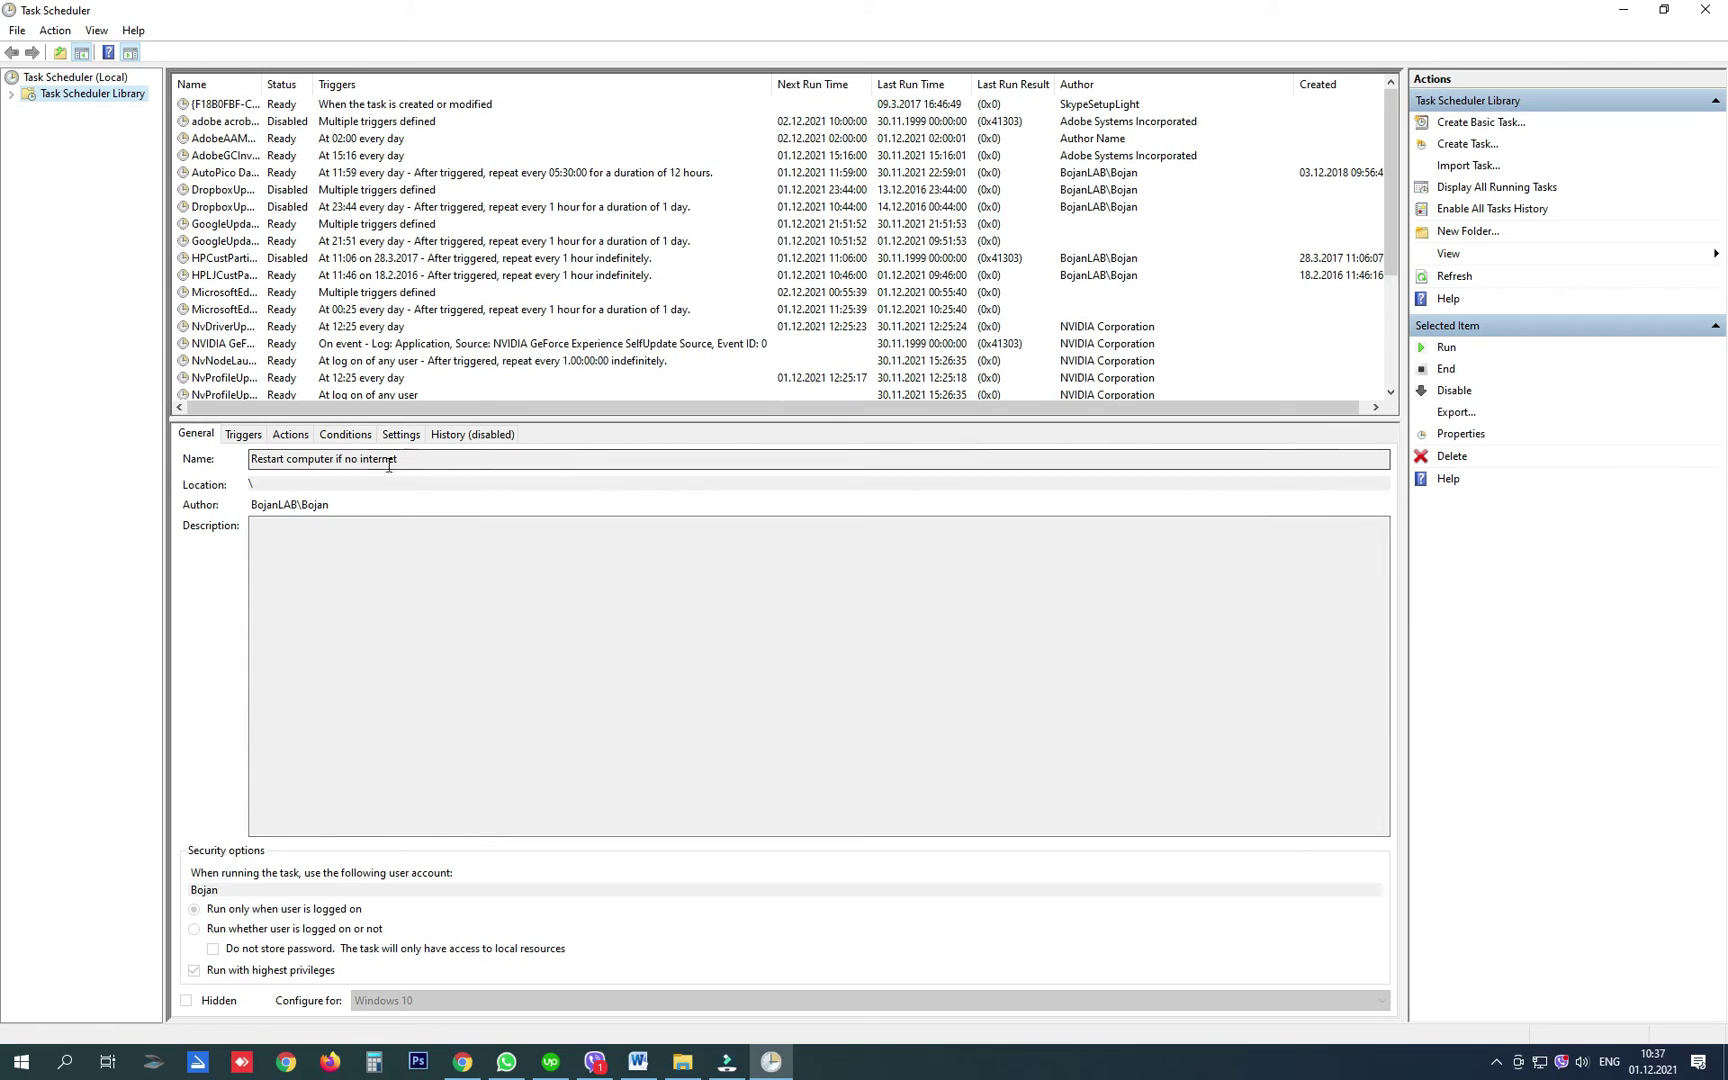
pyautogui.click(1626, 12)
pyautogui.click(913, 358)
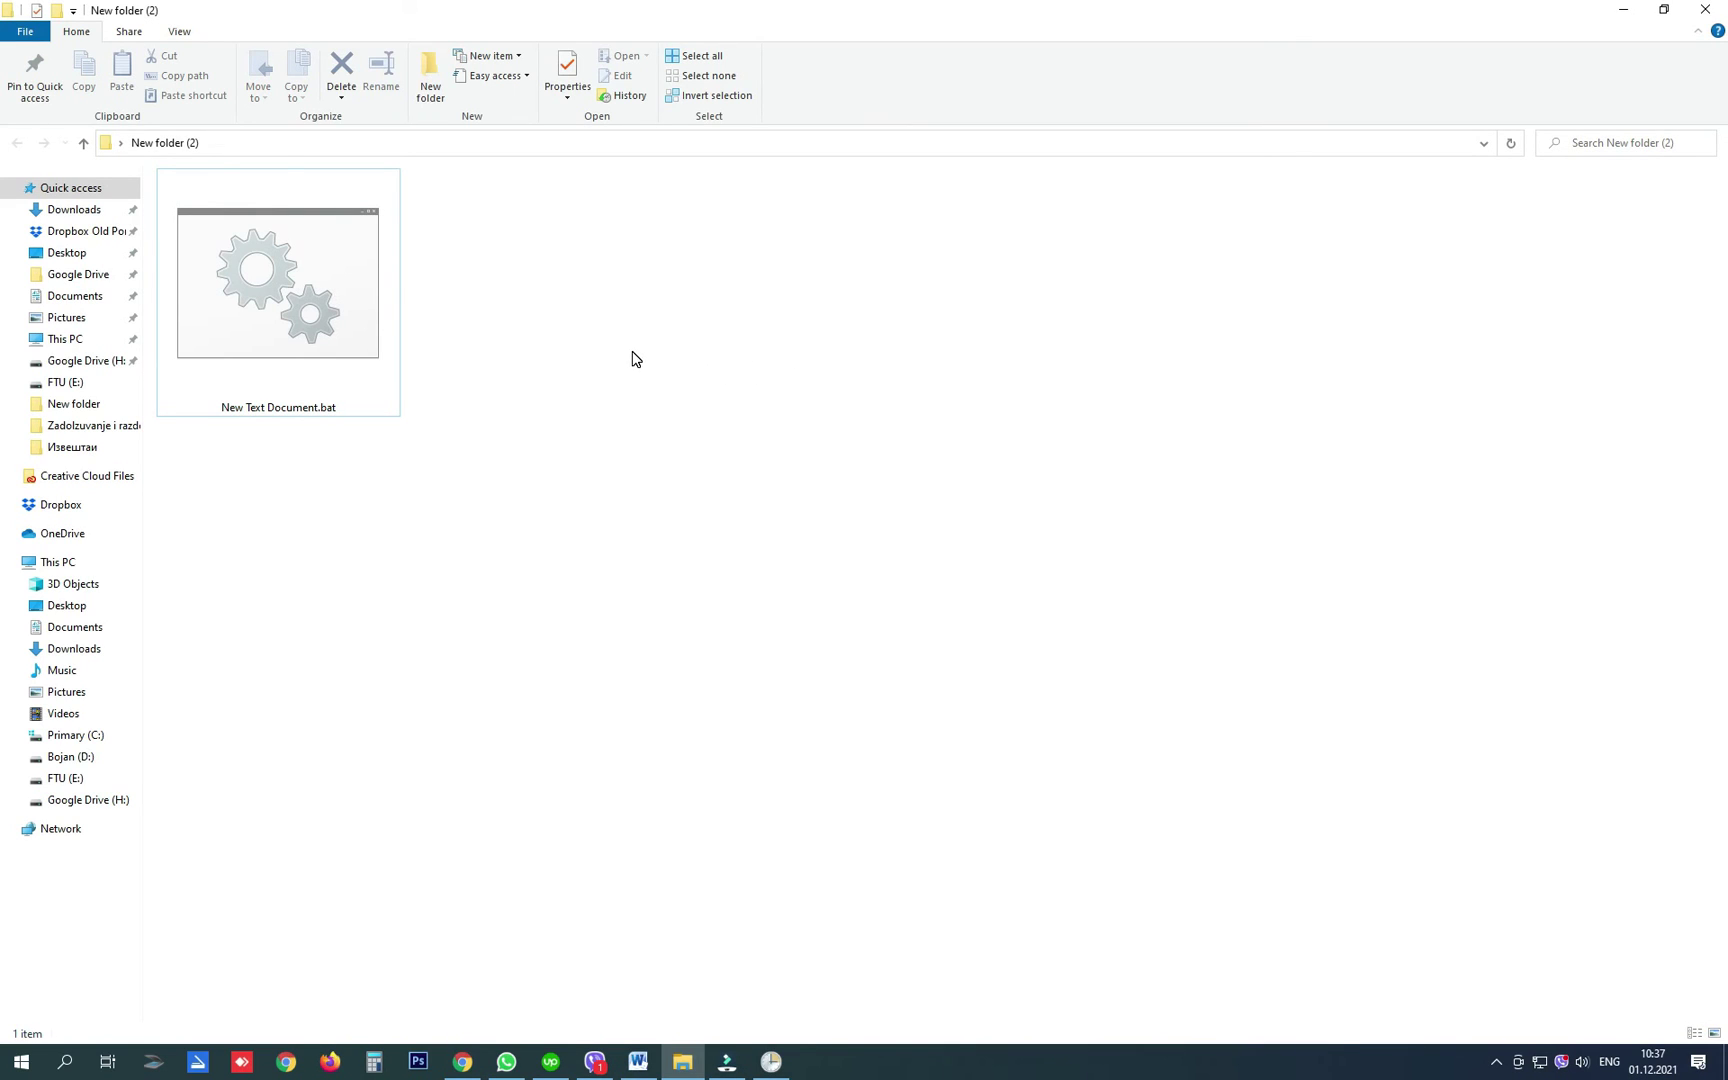
# Run New Text Document.bat as administrator, approving the UAC prompt.
pyautogui.rightClick(295, 311)
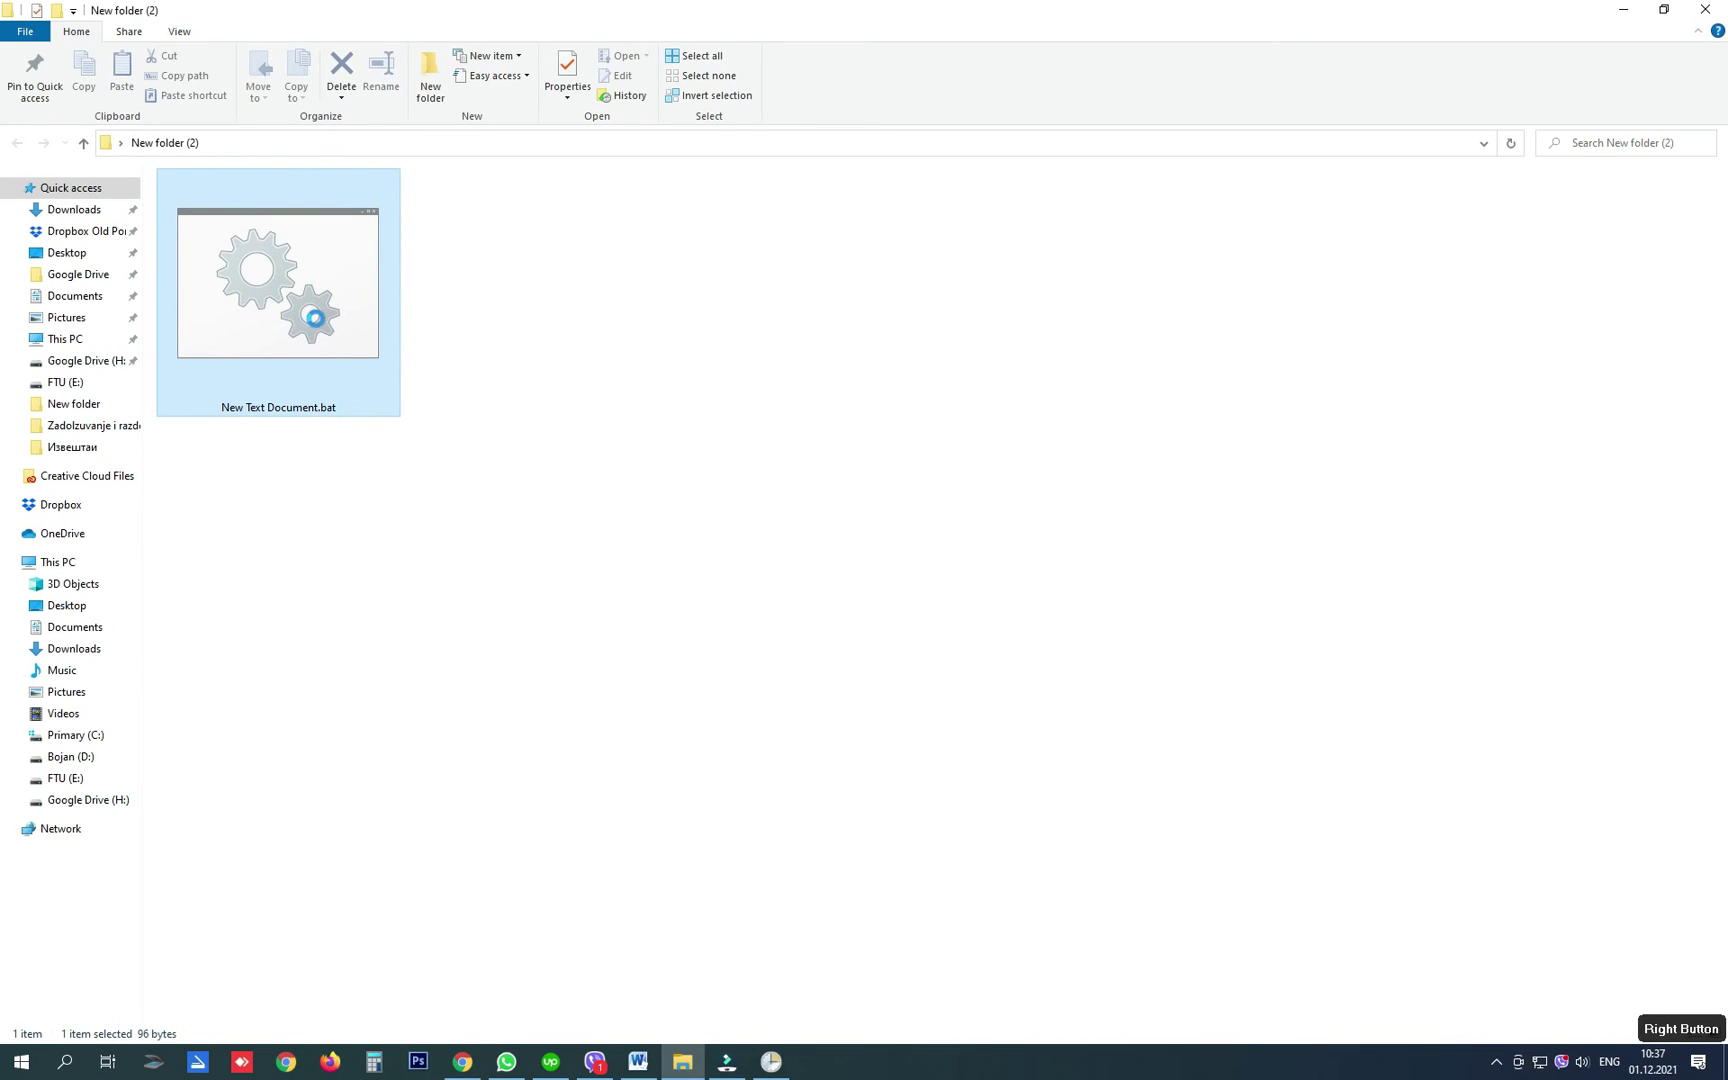
pyautogui.click(347, 386)
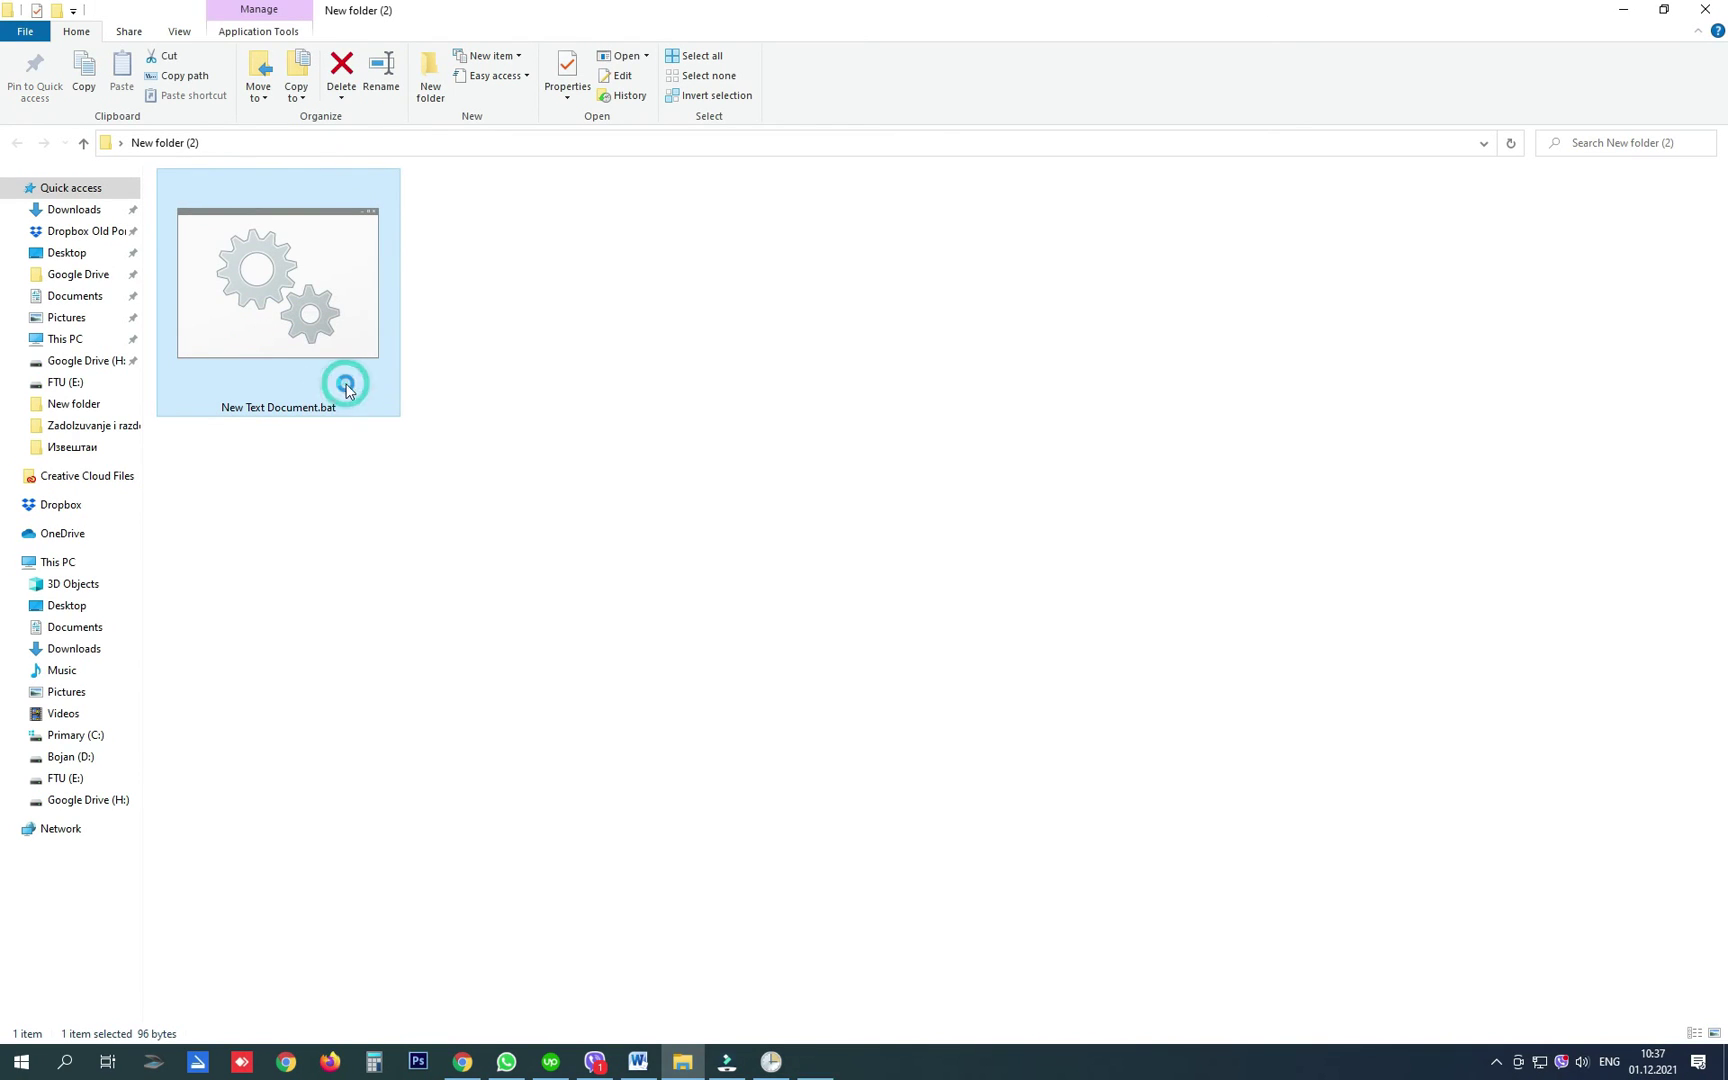
pyautogui.click(782, 711)
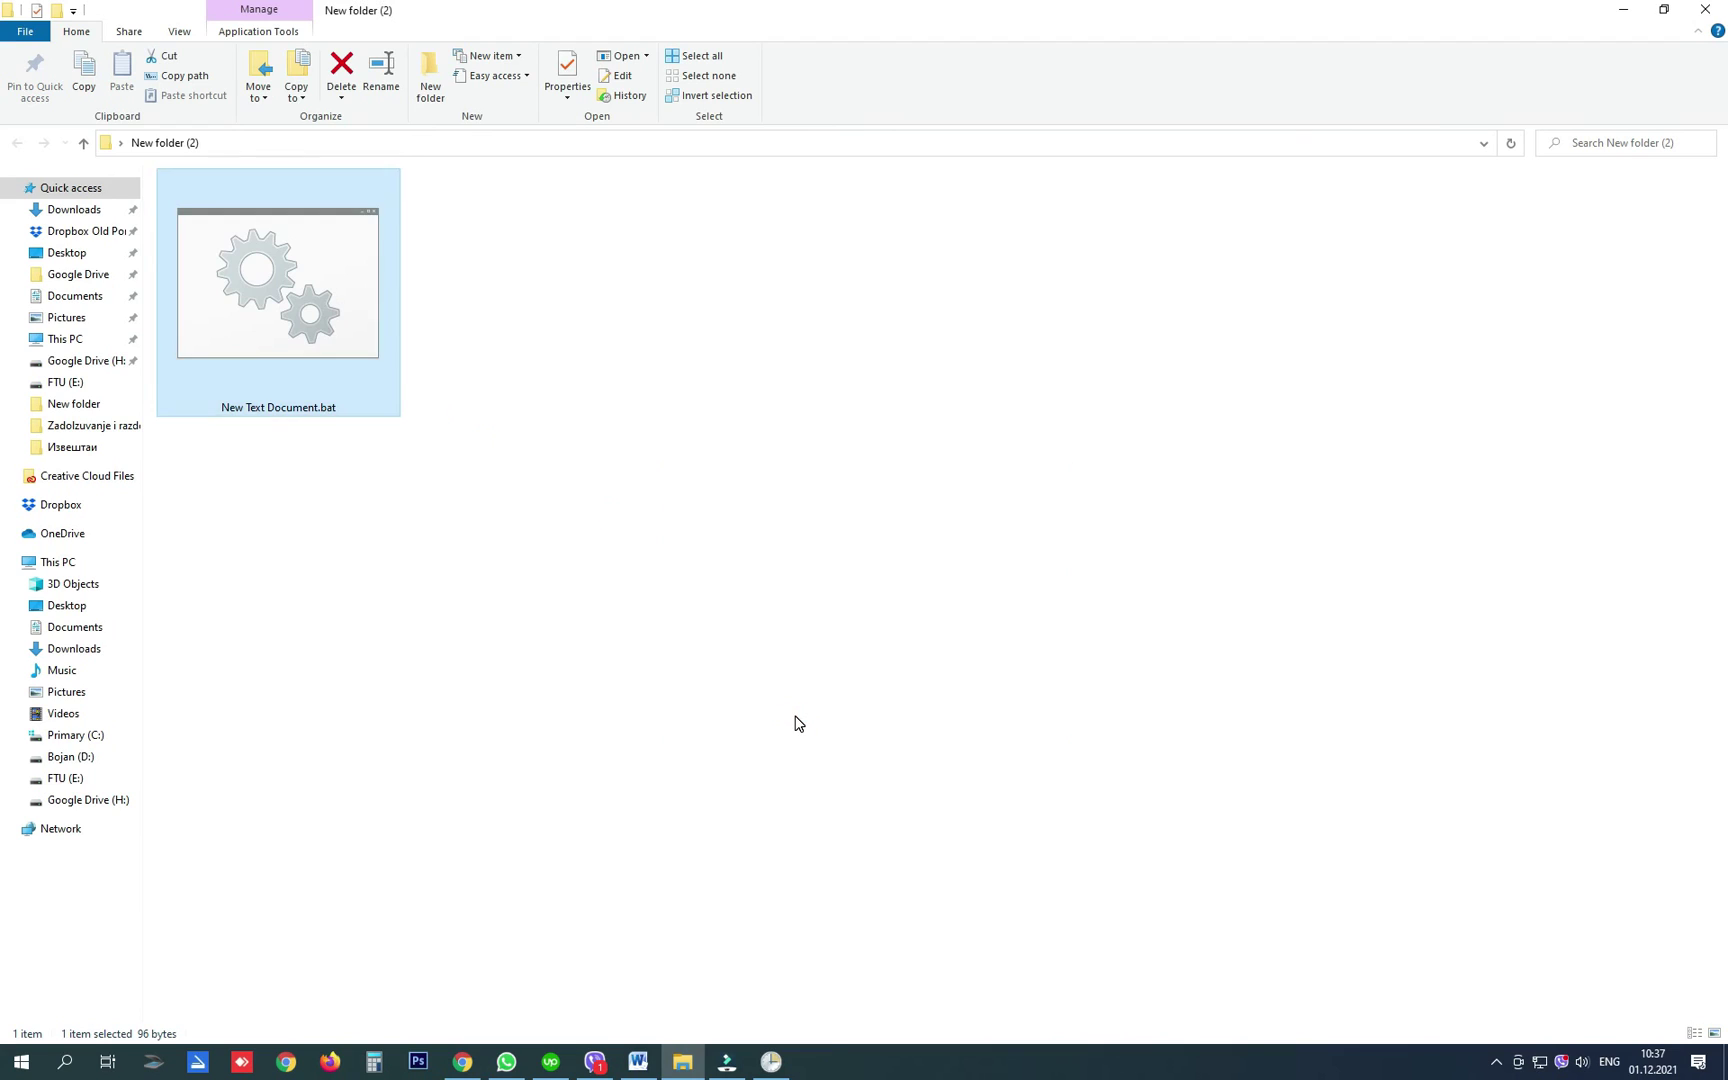